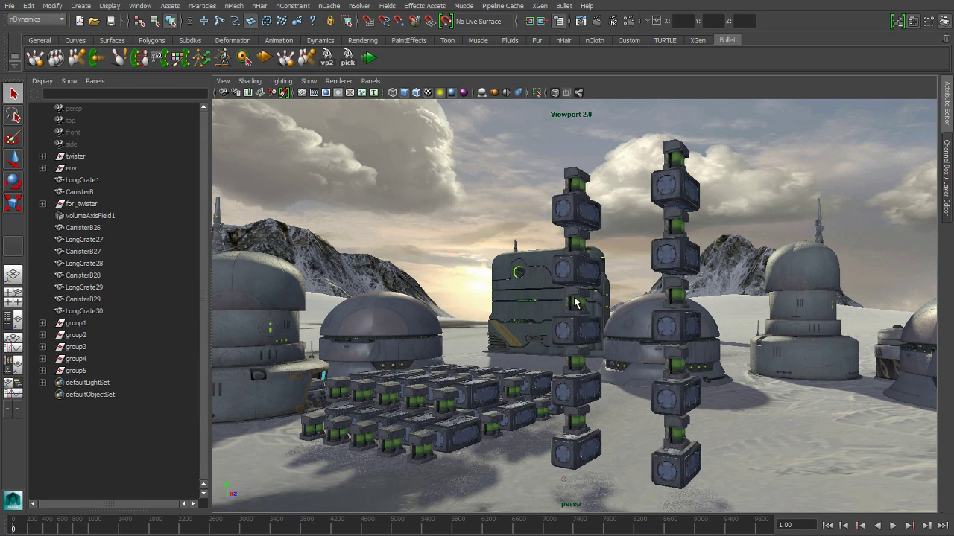
Examine the crate-and-canister stacks and inspect the two objects contained in group1.
alt+drag(546, 283, 553, 188)
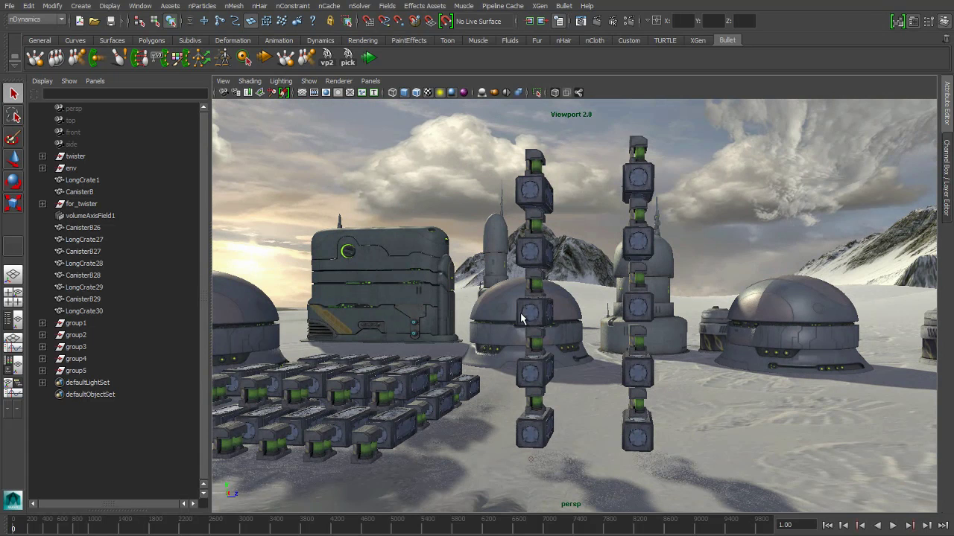
click(77, 323)
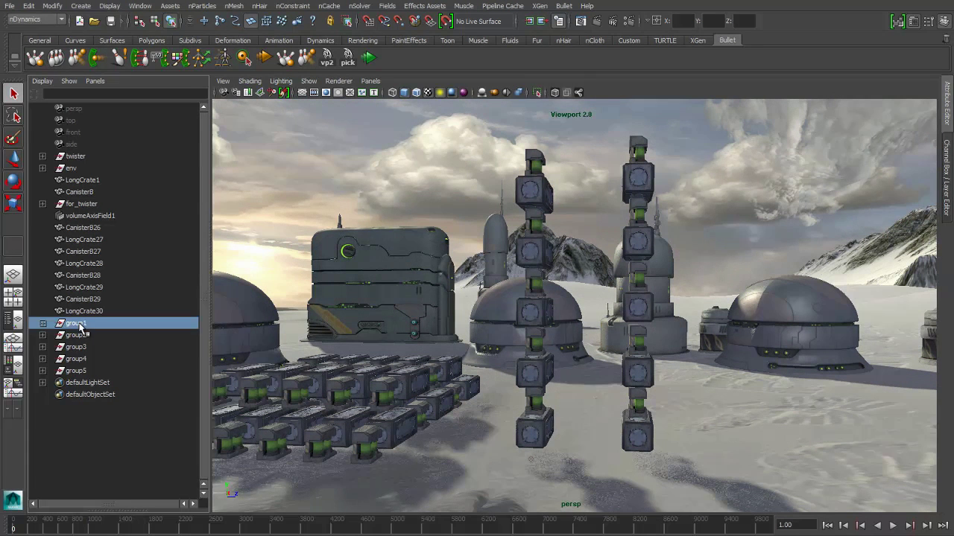
click(43, 324)
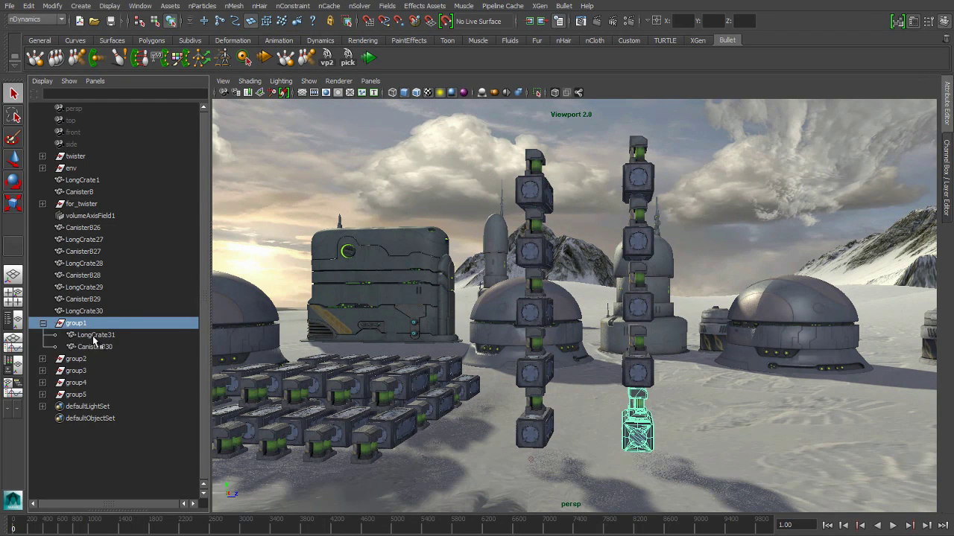
click(94, 337)
click(94, 345)
click(91, 336)
click(77, 325)
click(43, 325)
Make the ungrouped stack's crates and canisters active dynamic rigid bodies with auto-fitted Box colliders and hidden shapes.
drag(492, 134, 552, 427)
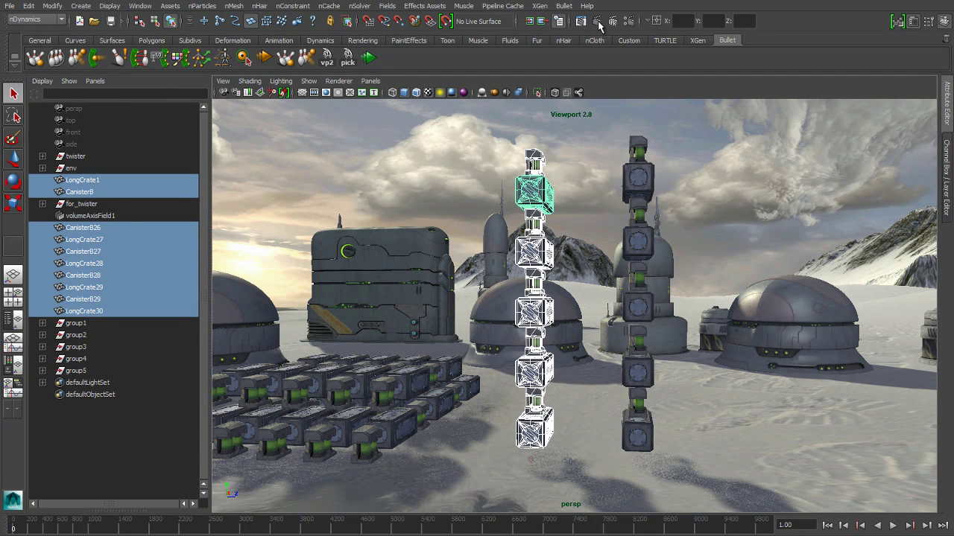
click(564, 6)
click(678, 24)
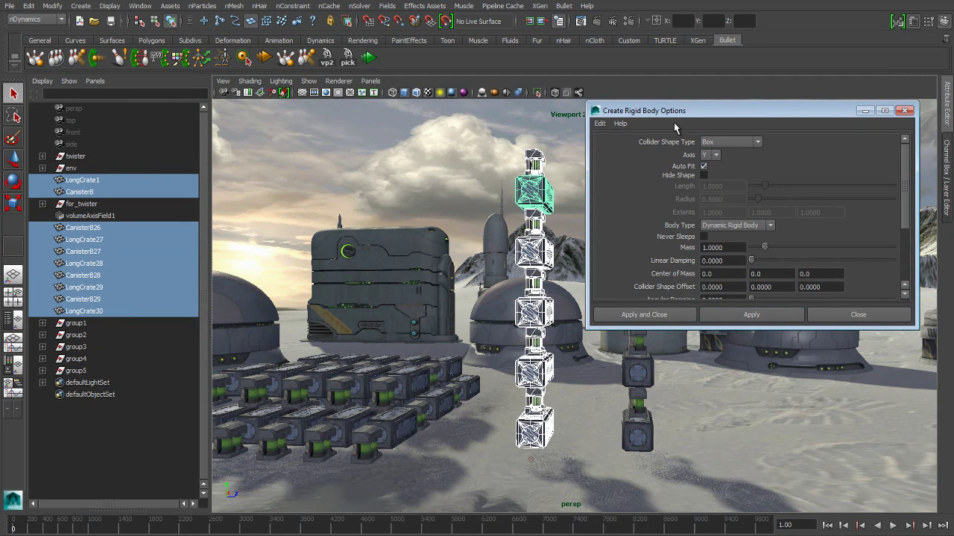
click(703, 176)
drag(745, 112, 754, 87)
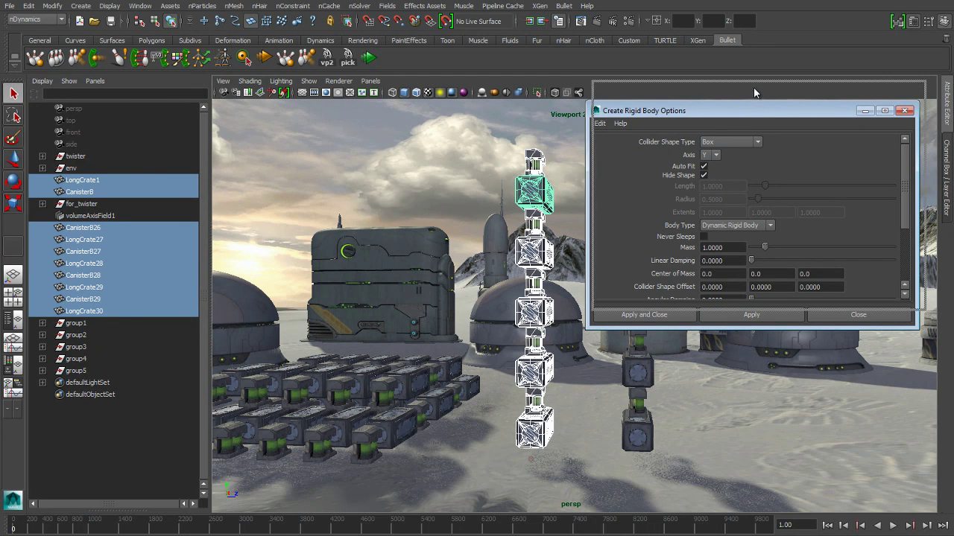
click(760, 285)
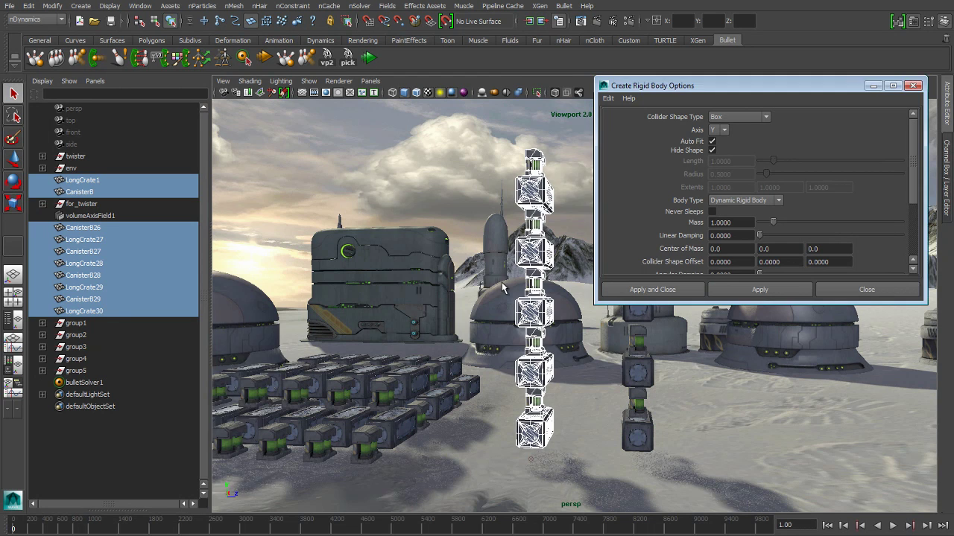
Make group1 through group5 active dynamic rigid bodies using the Compound collider shape type.
alt+drag(491, 282, 458, 281)
drag(82, 326, 88, 371)
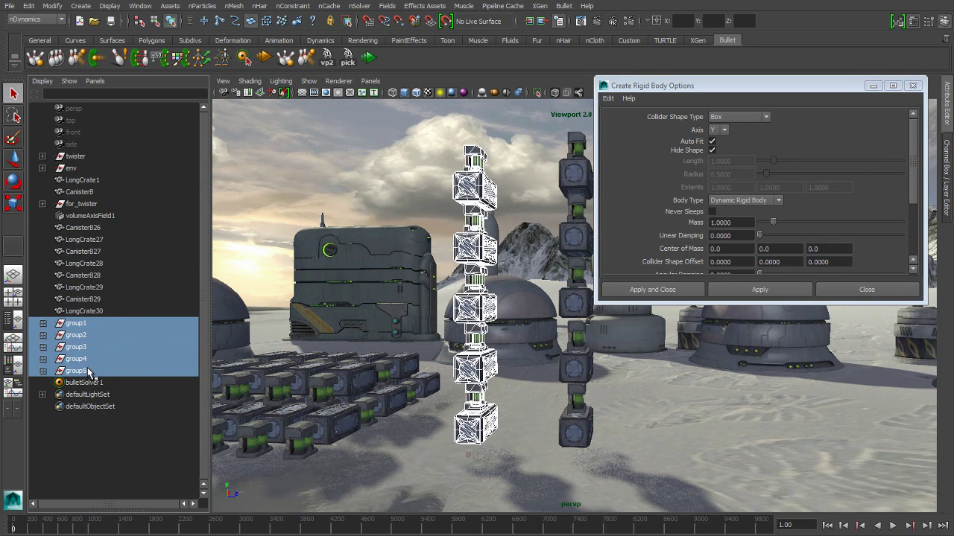
click(738, 118)
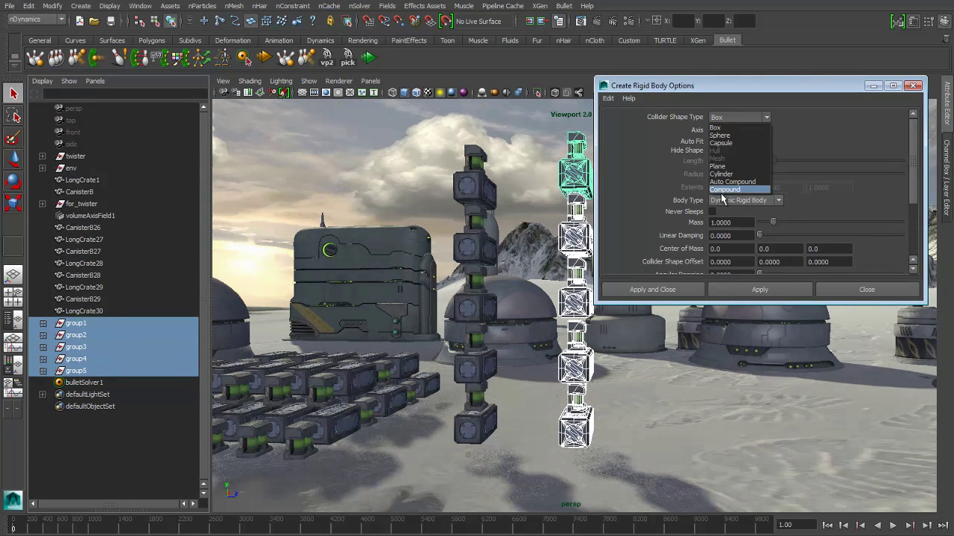
click(725, 190)
click(751, 290)
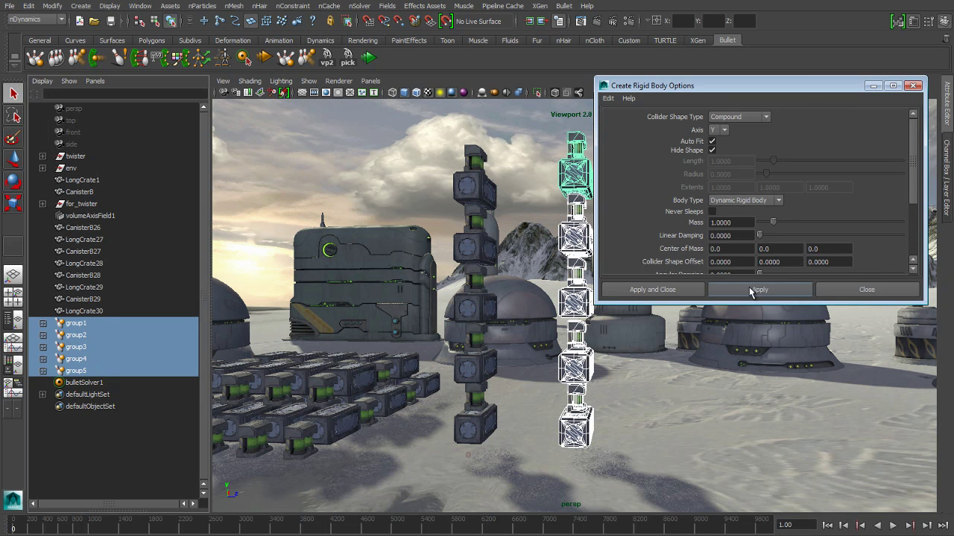
click(820, 290)
With nothing selected, create a passive rigid body as the ground, using a Plane collider and the Static Body type.
click(611, 160)
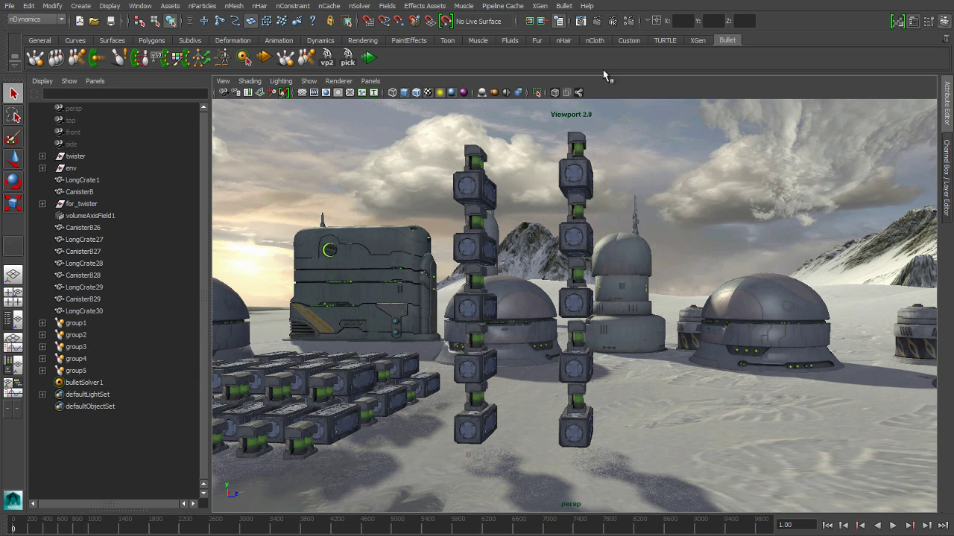
click(563, 5)
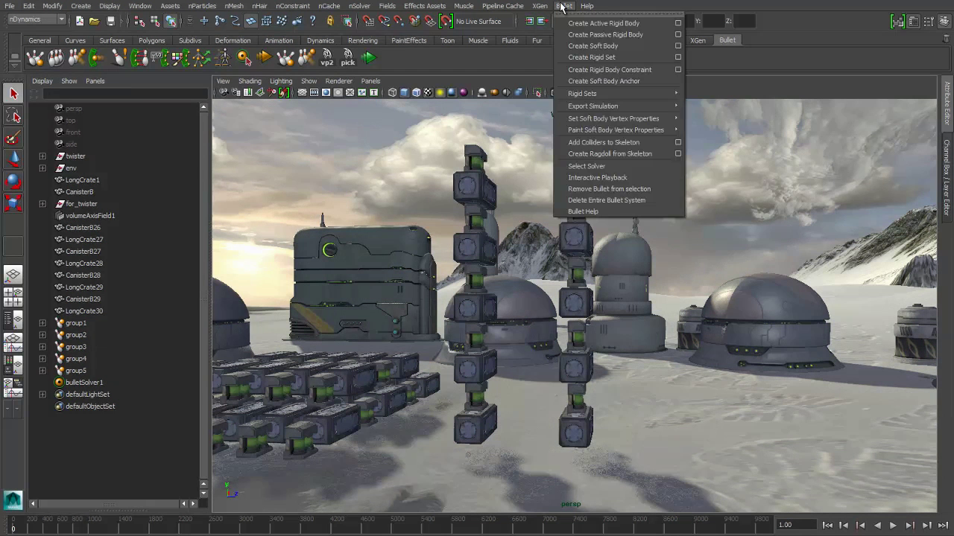
click(678, 34)
click(737, 117)
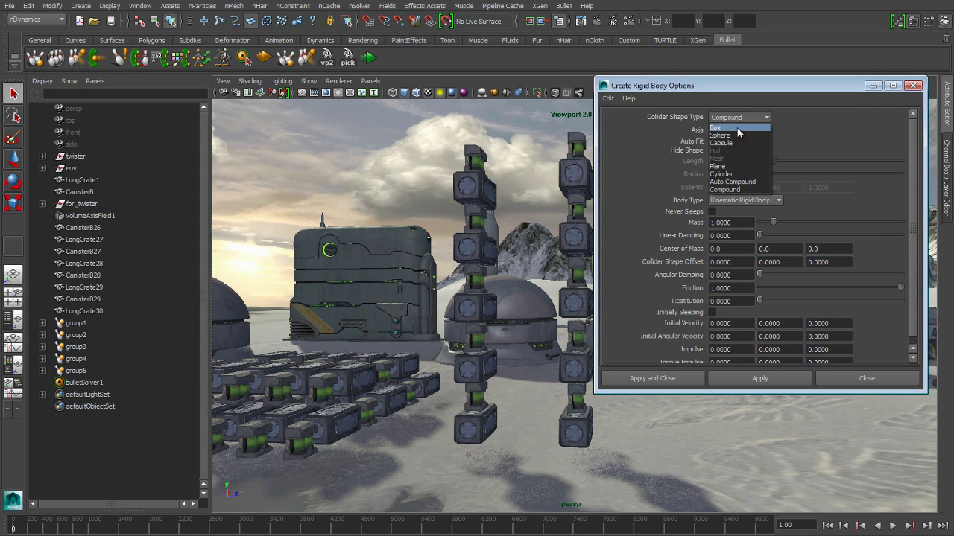
click(733, 167)
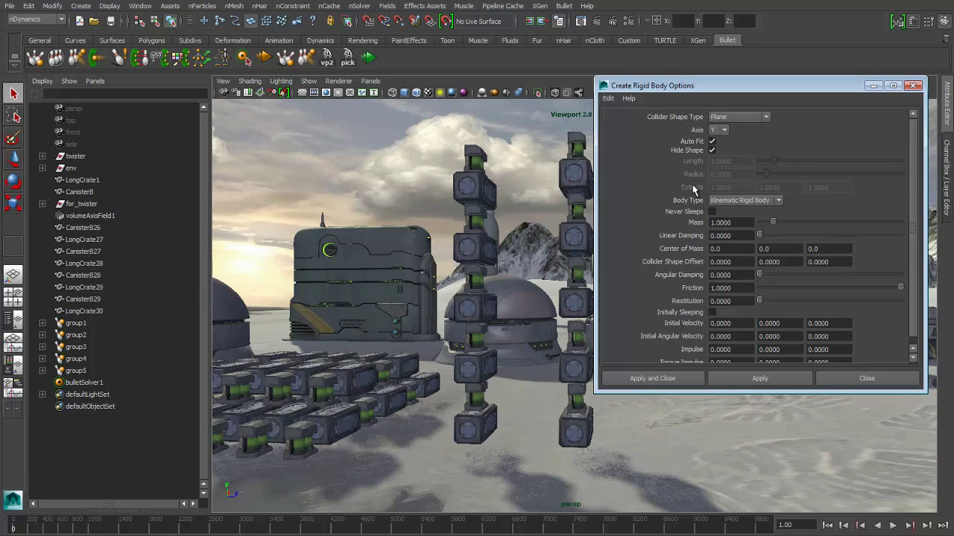
click(736, 201)
click(736, 212)
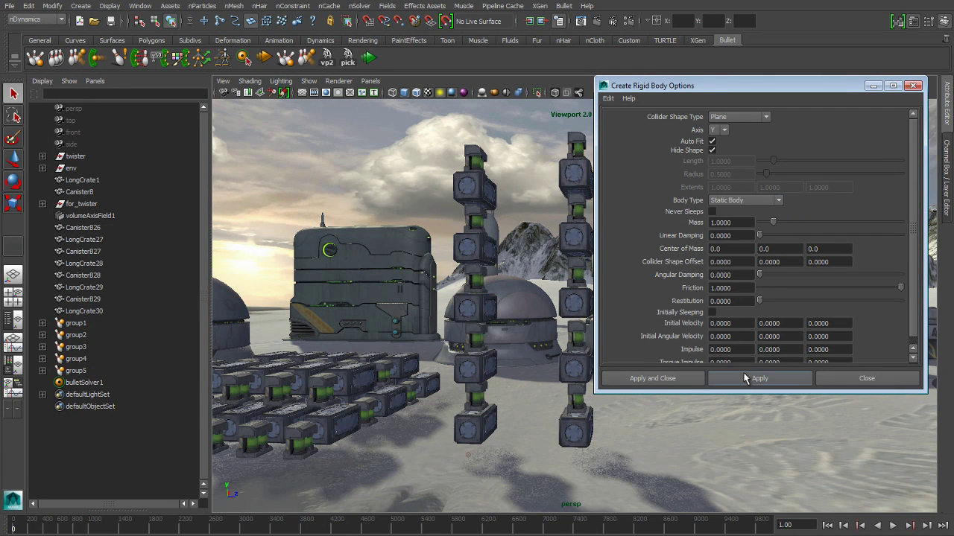
click(801, 380)
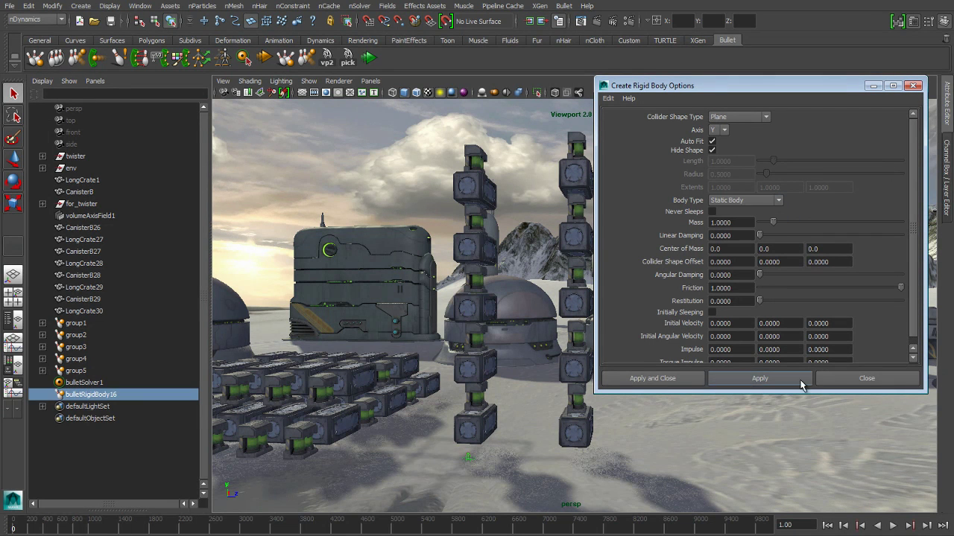
click(846, 385)
Set the Bullet solver's internal fixed frame rate to 120Hz.
alt+middle_drag(649, 371, 640, 369)
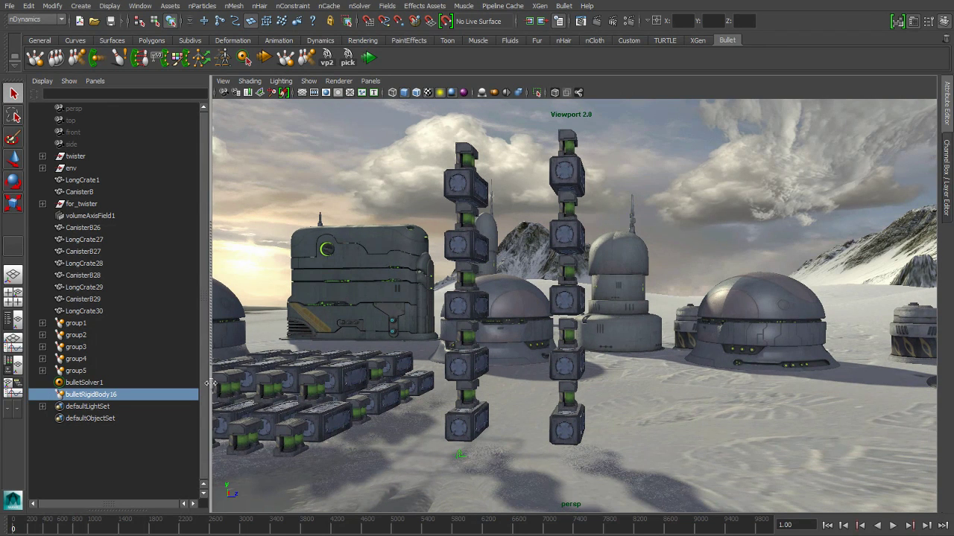
click(84, 383)
key(ctrl+a)
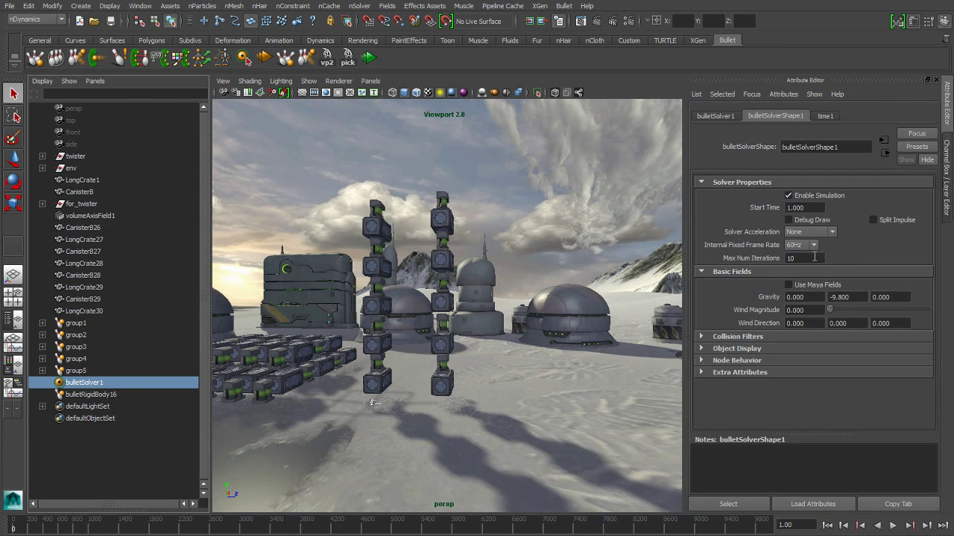
click(798, 245)
click(801, 263)
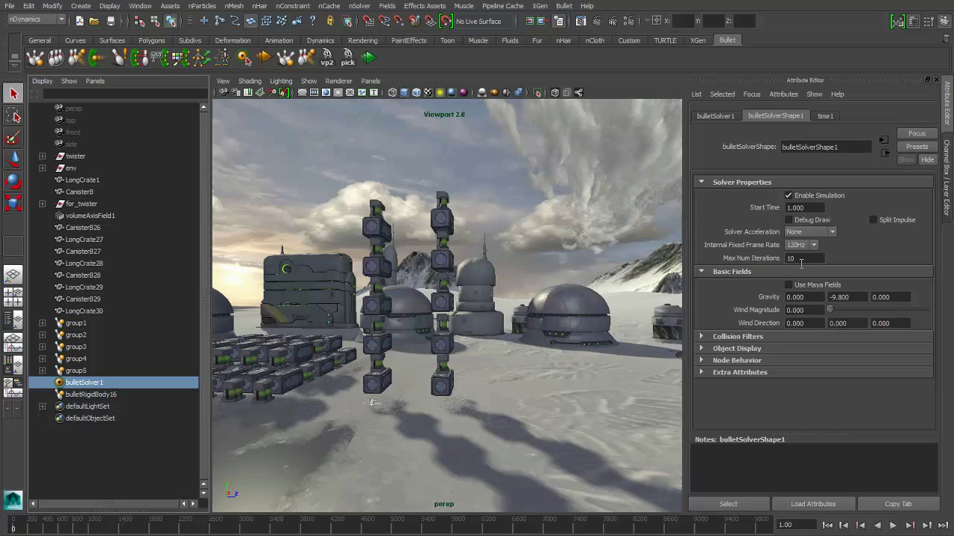
click(943, 122)
Play the simulation to watch how both stacks react to hitting the ground, and rewind to the start.
alt+middle_drag(611, 208, 605, 215)
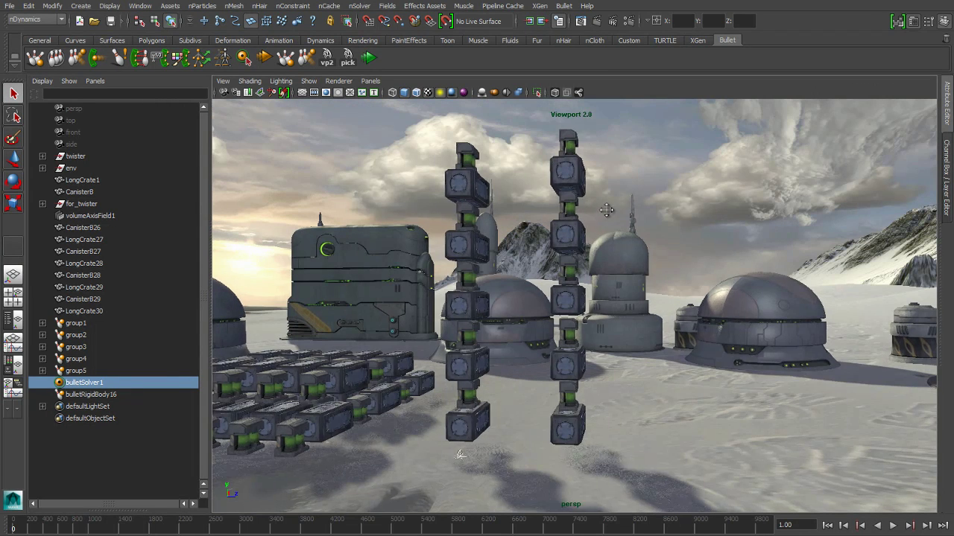
click(782, 341)
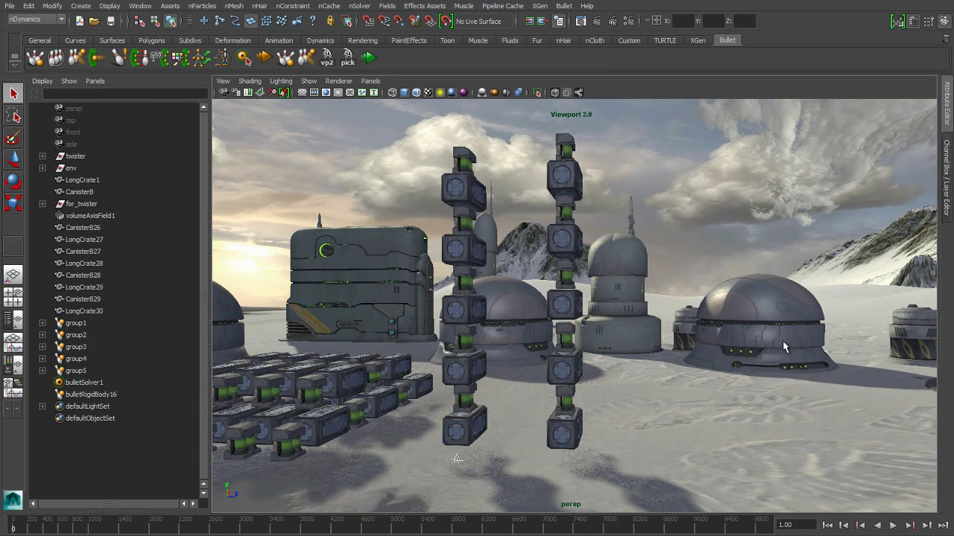
click(893, 526)
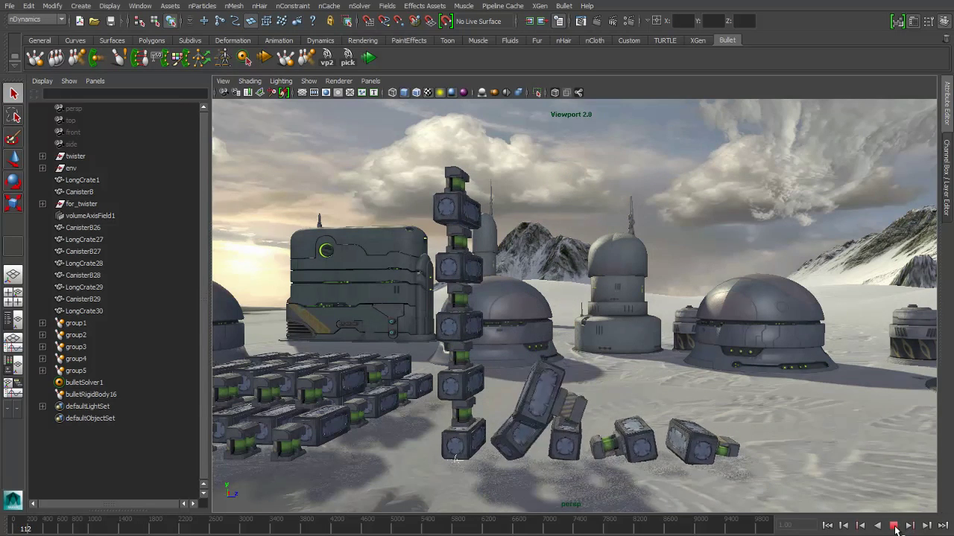
click(894, 526)
click(827, 526)
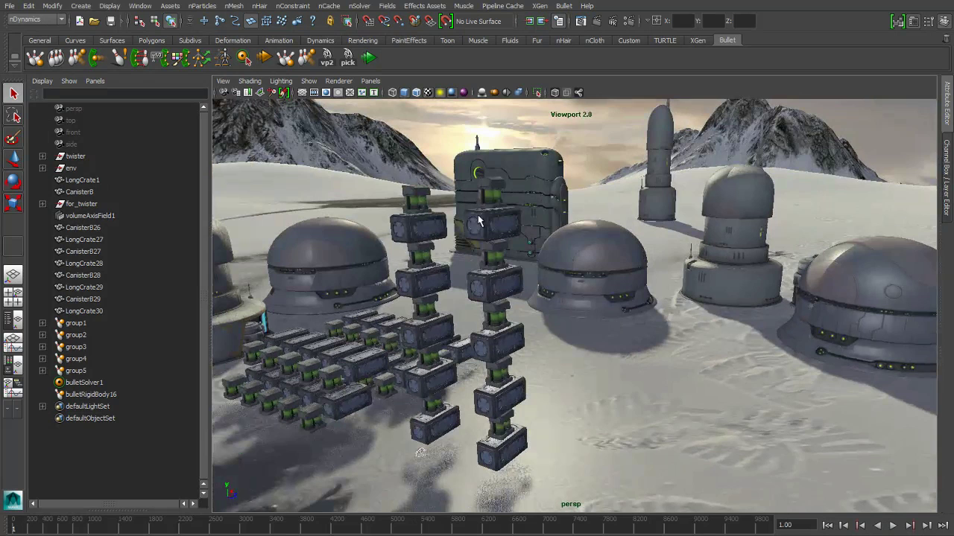
Shift the top two canisters of the grouped stack off-centre on their crates, in opposite directions.
click(489, 195)
key(w)
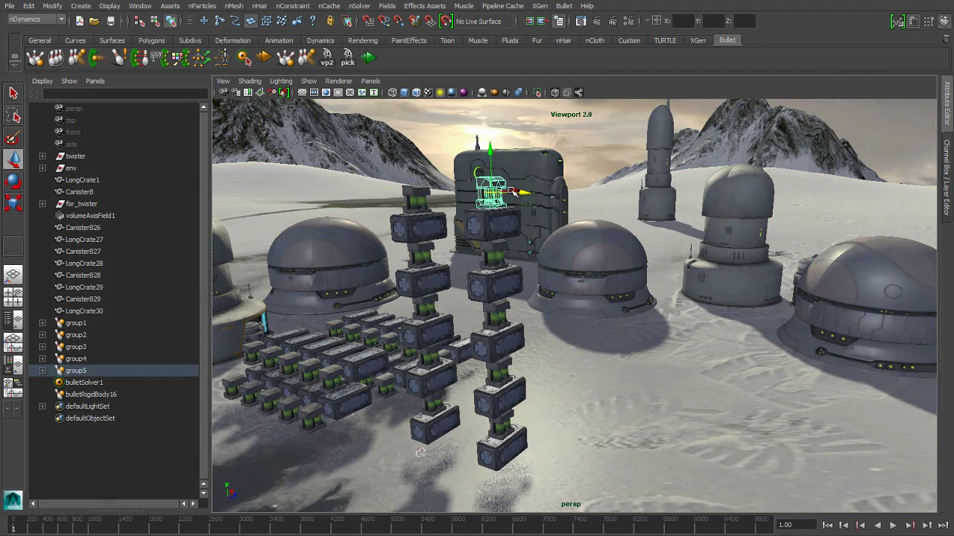
alt+drag(492, 195, 474, 212)
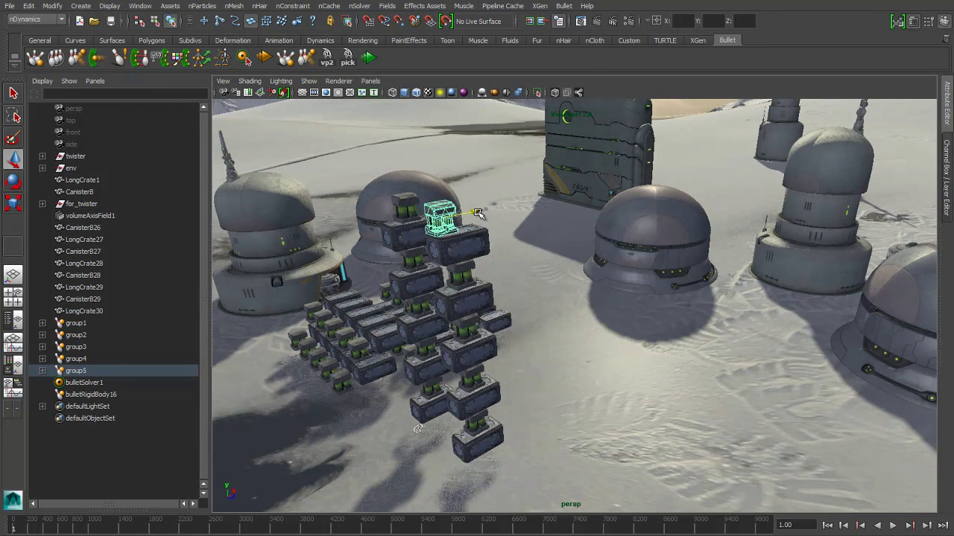
click(477, 279)
drag(503, 262, 730, 356)
click(649, 316)
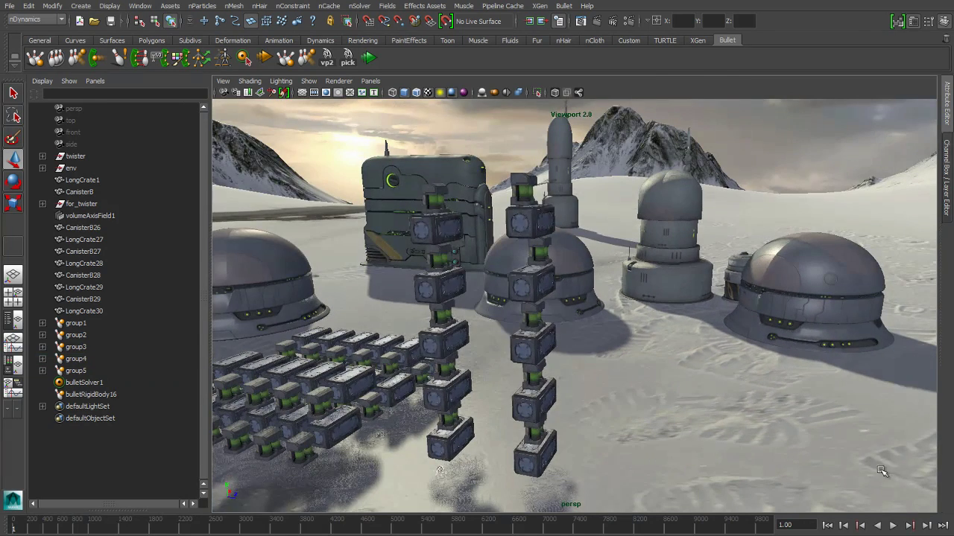
Replay the simulation to check the grouped stack's behaviour with its shifted canisters, and rewind to the start.
click(892, 526)
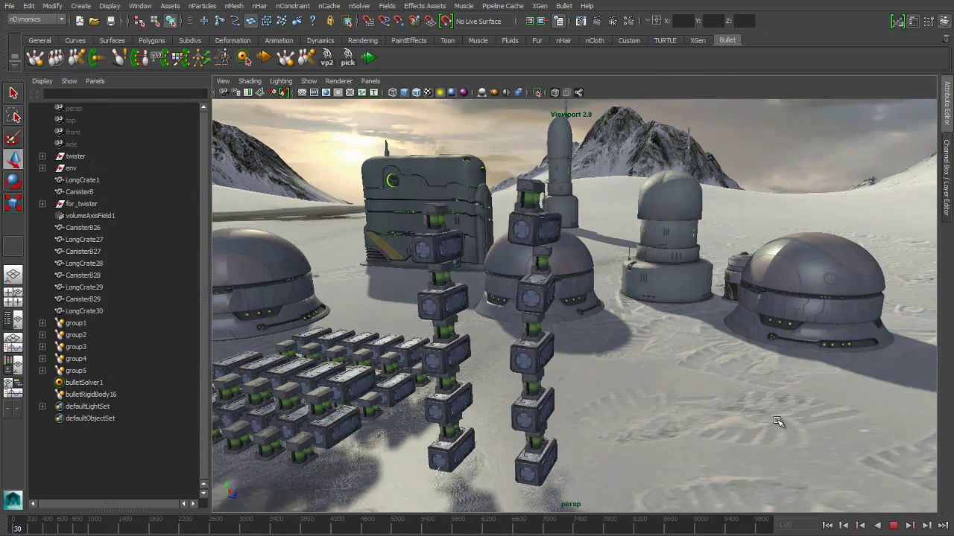
alt+drag(735, 411, 687, 385)
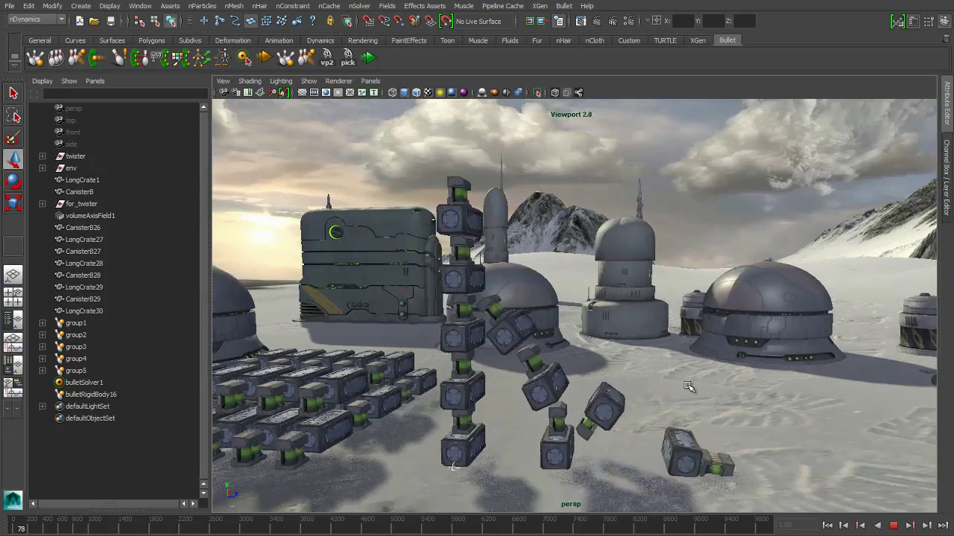
alt+drag(653, 394, 690, 404)
click(896, 527)
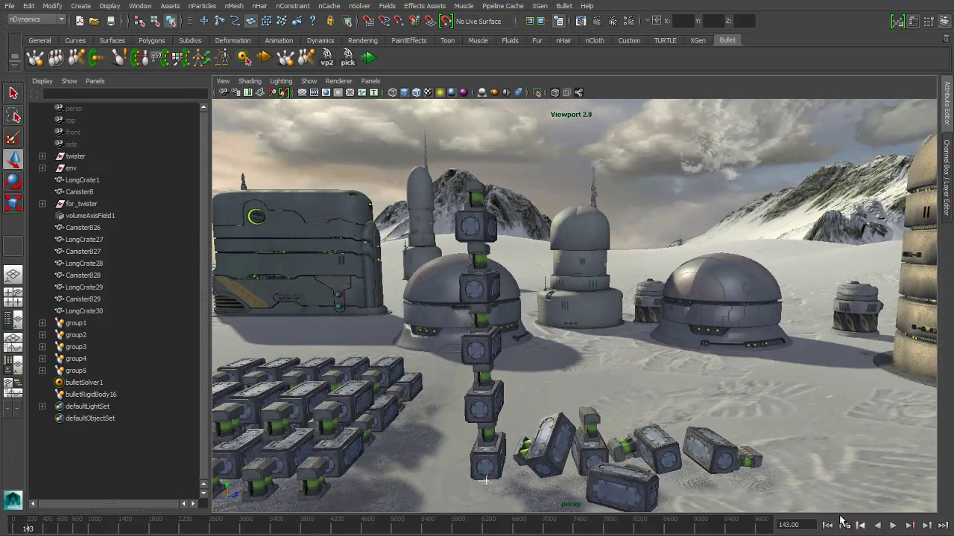
click(827, 525)
Create Bullet rigid bodies on all crates and canisters inside for_twister, with the rigid body options reset to their defaults.
alt+drag(581, 339, 598, 351)
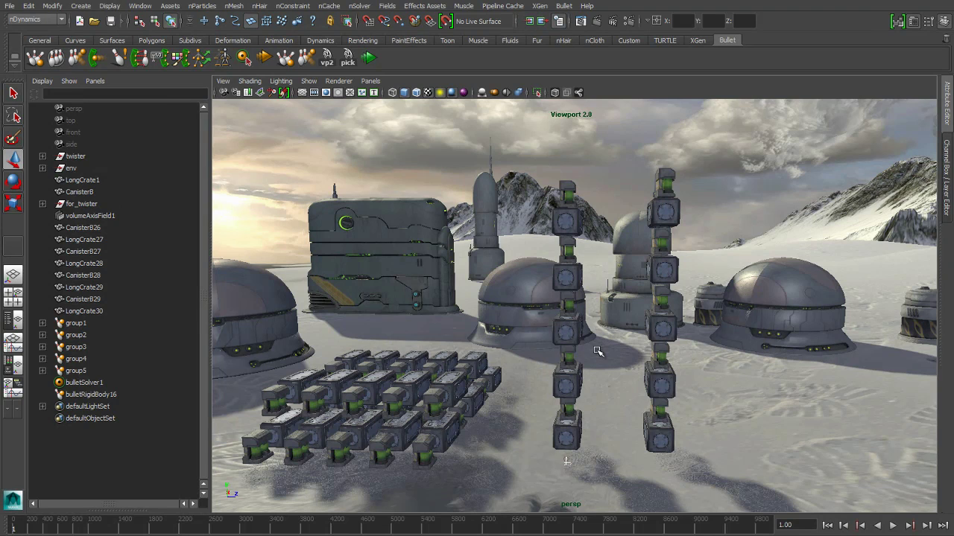
alt+drag(568, 344, 445, 363)
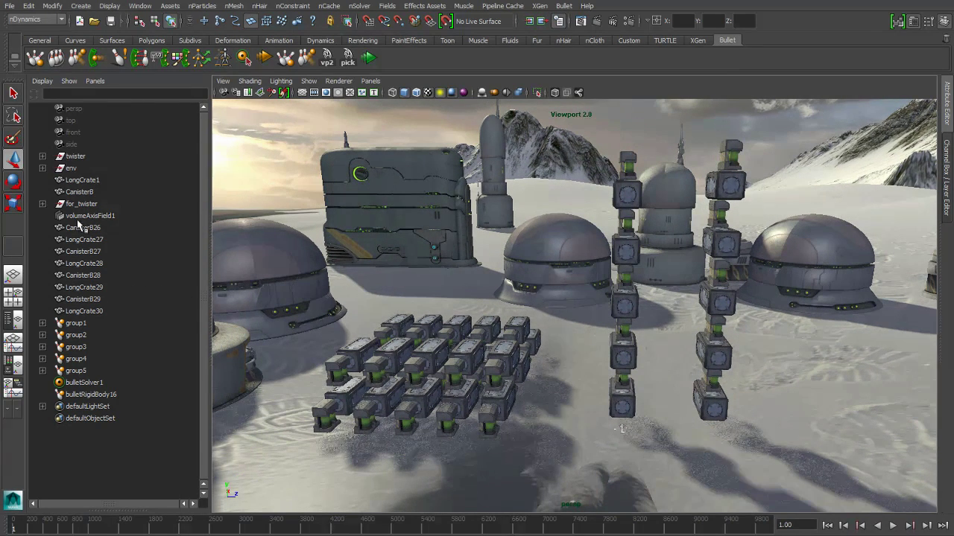
click(42, 203)
click(81, 216)
scroll(179, 347, down, 10)
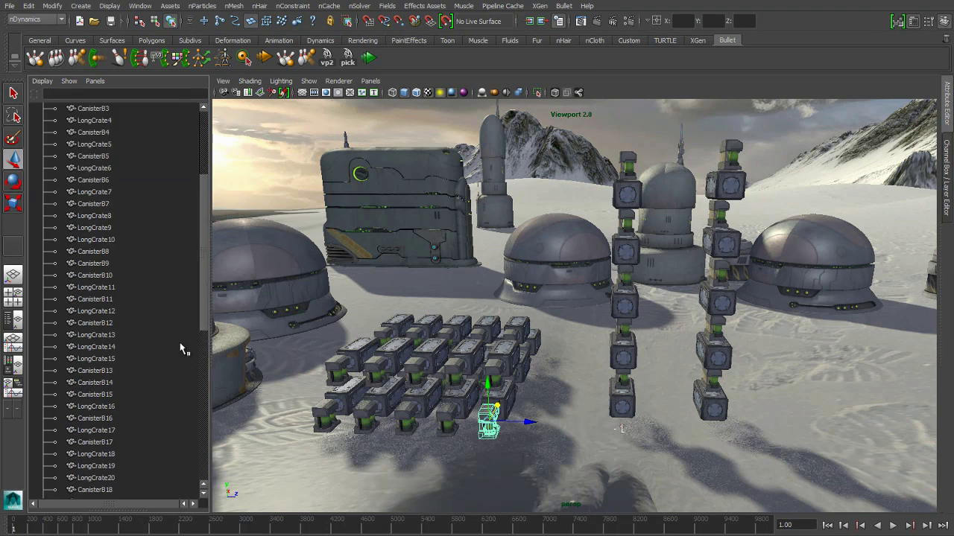
shift+click(115, 370)
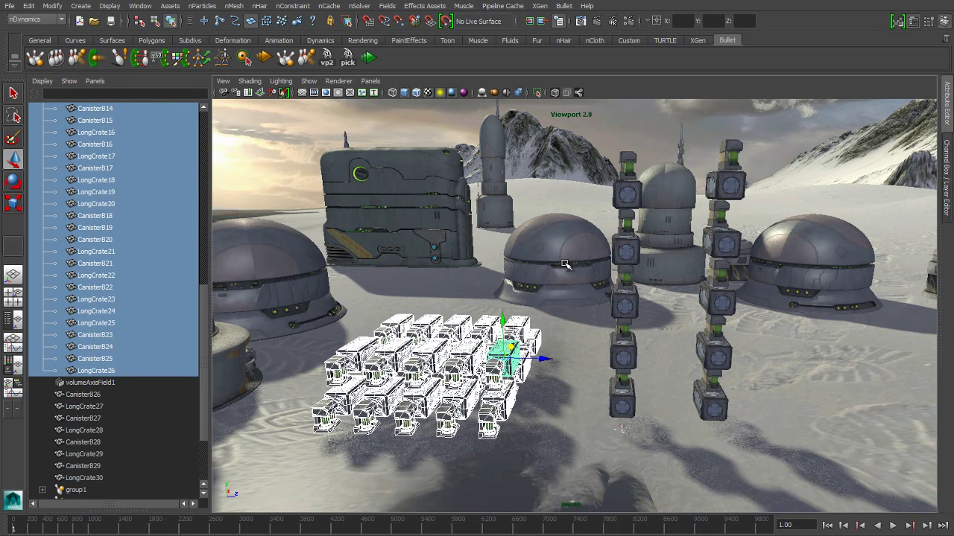
alt+drag(553, 211, 532, 173)
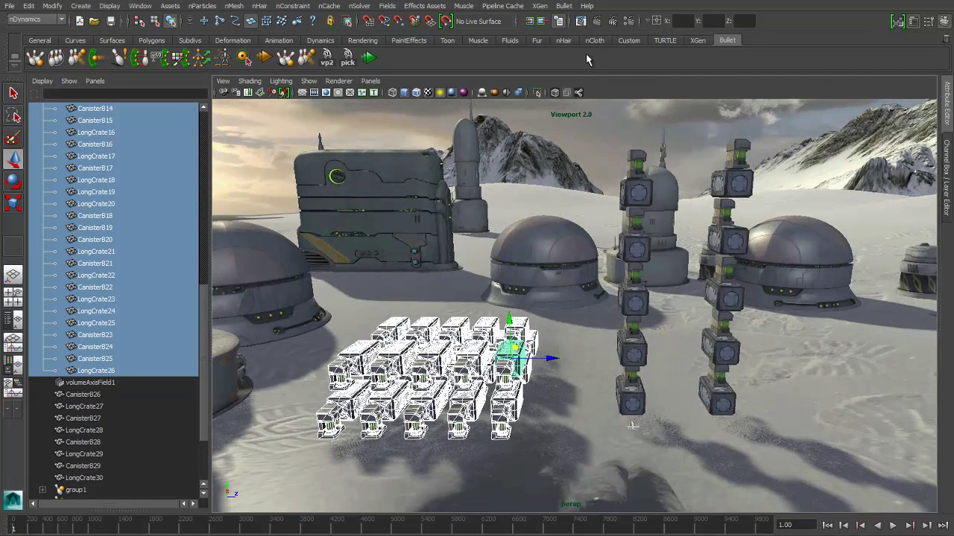
click(564, 6)
click(684, 21)
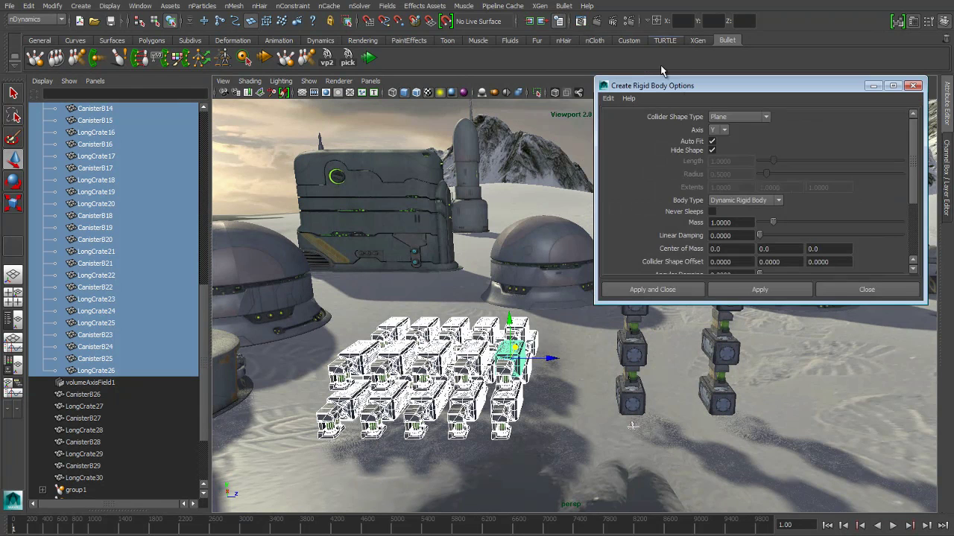
click(608, 98)
click(630, 124)
click(755, 290)
click(842, 290)
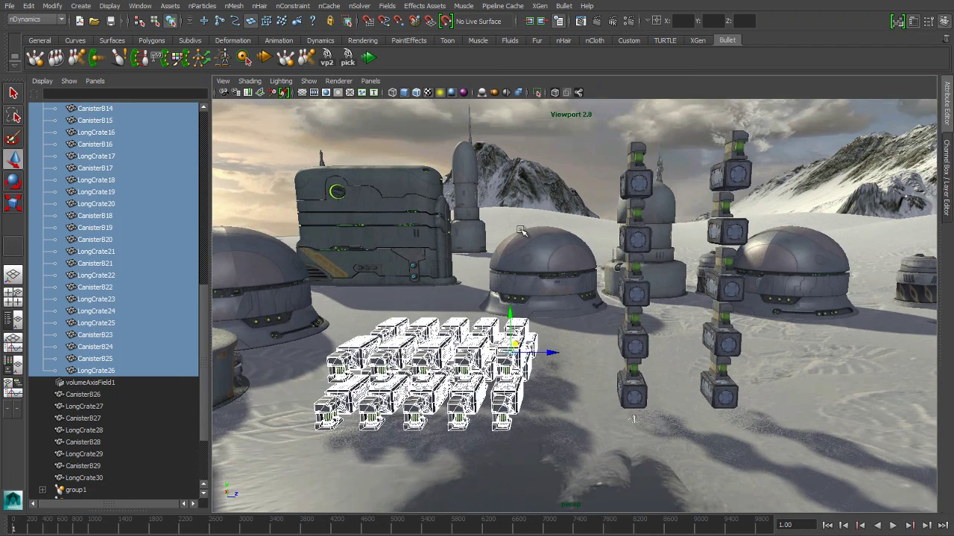
click(544, 185)
alt+middle_drag(551, 222, 537, 231)
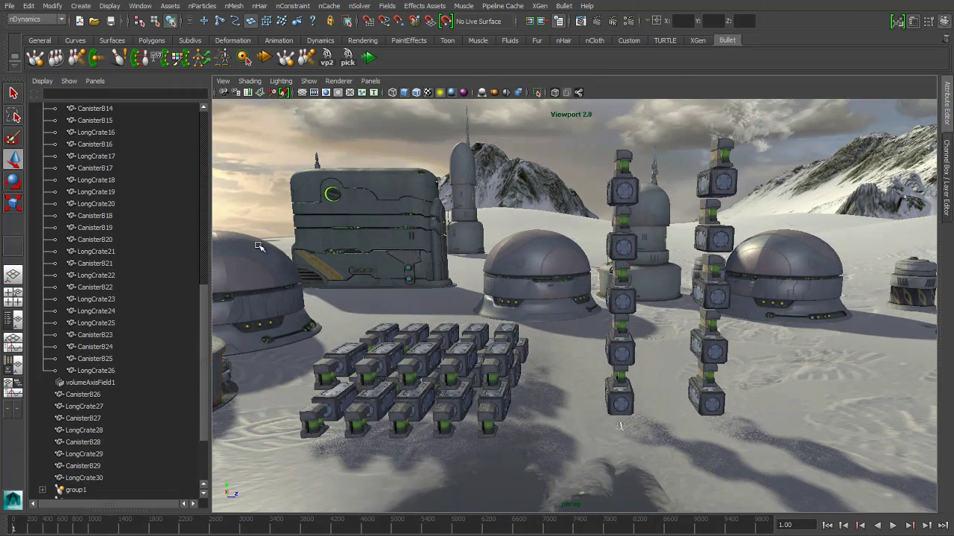
Enable Use Maya Fields in the Bullet solver's basic fields.
drag(196, 302, 202, 137)
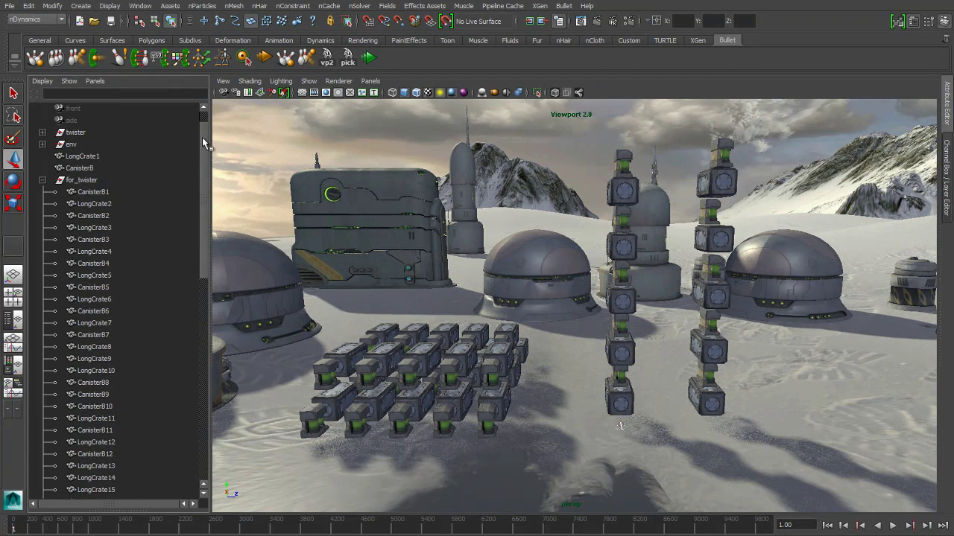
click(43, 181)
click(84, 383)
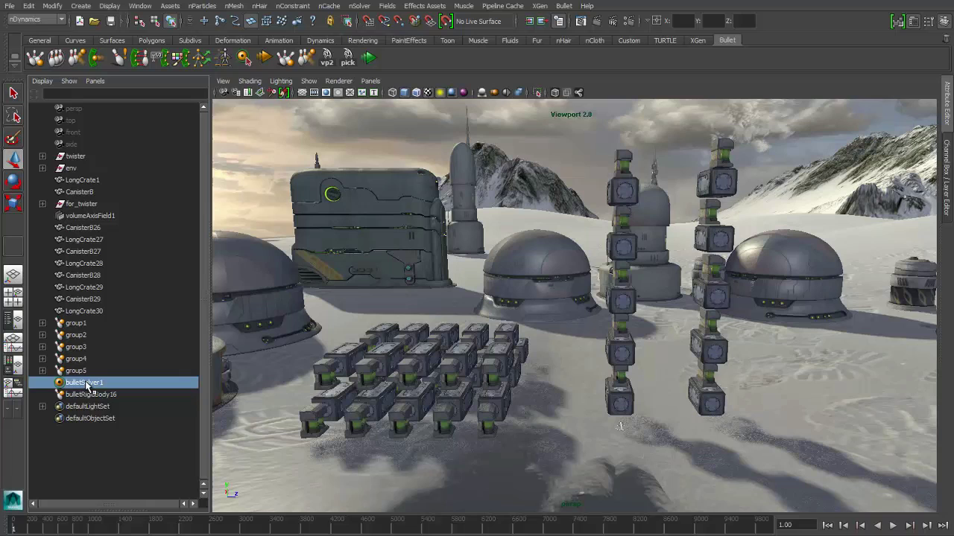
key(ctrl+a)
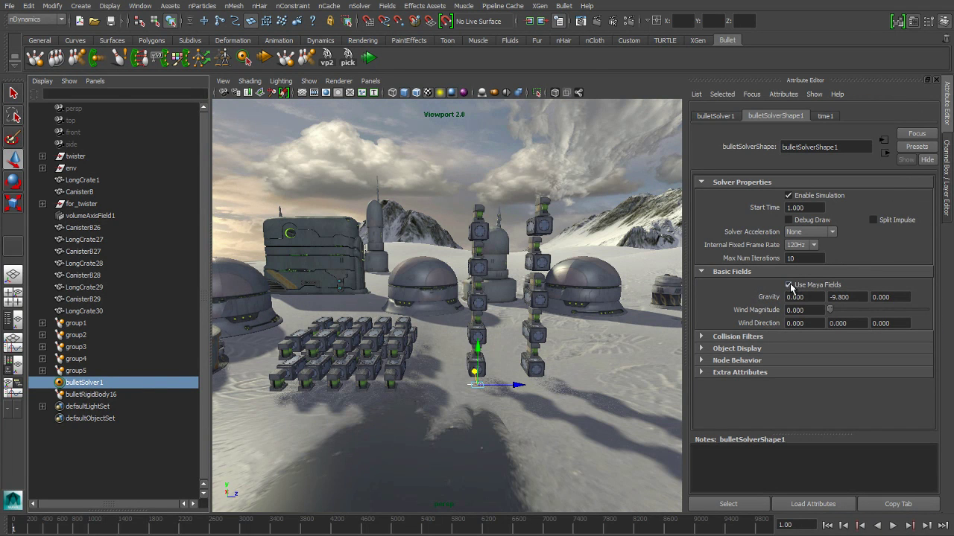
click(789, 285)
alt+middle_drag(441, 313, 452, 313)
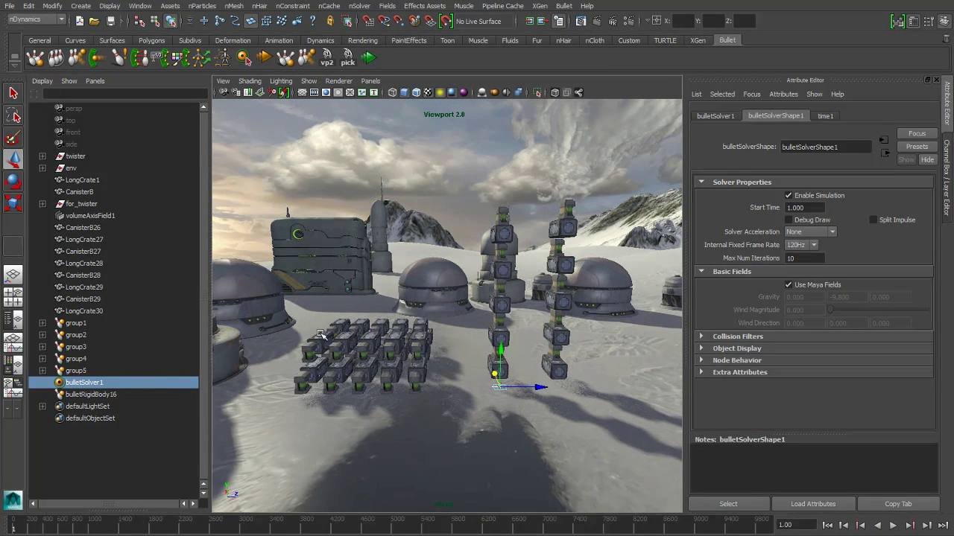
Add a Gravity field to the scene with the Bullet solver selected.
click(79, 374)
click(85, 383)
alt+drag(366, 343, 368, 343)
key(space)
click(531, 253)
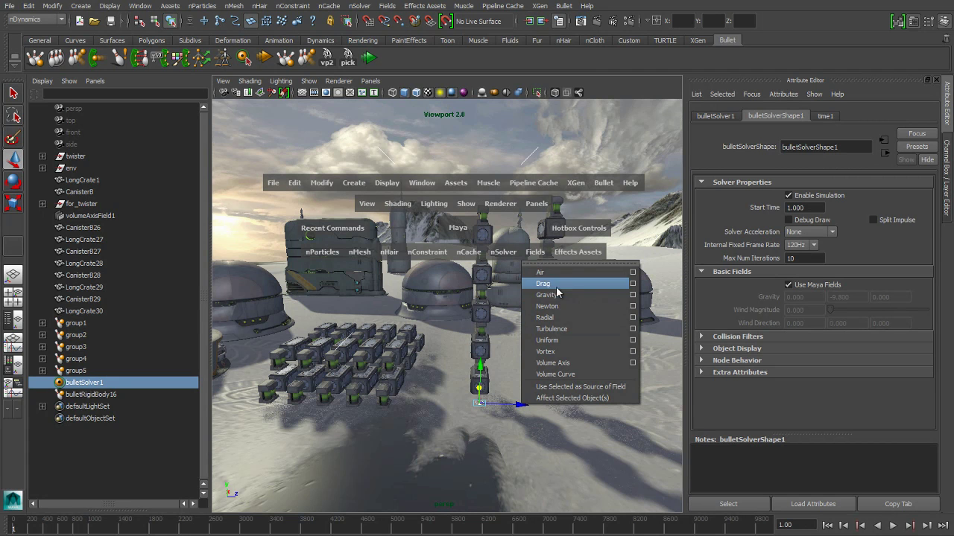
click(574, 295)
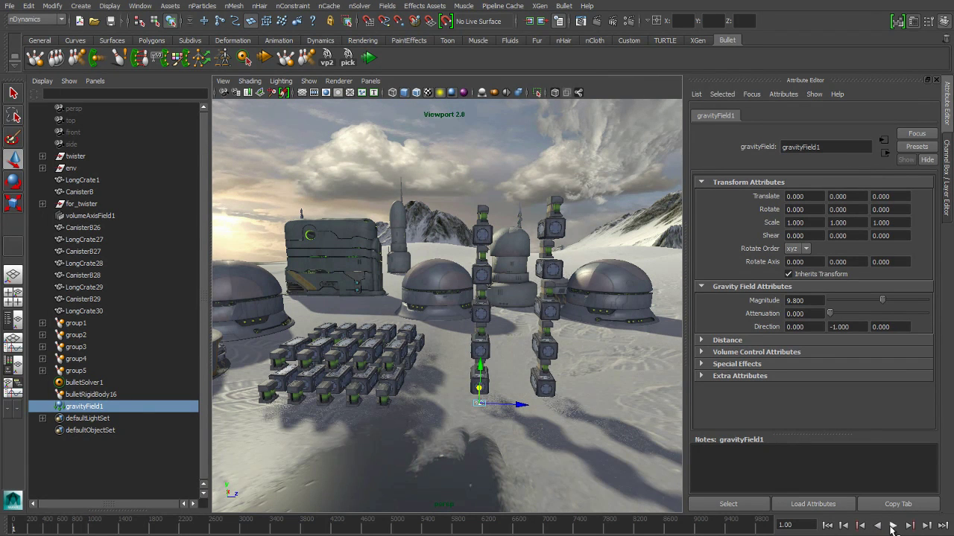
Play the simulation to check how the gravity field acts on the crates and canisters, and rewind to the start.
click(893, 526)
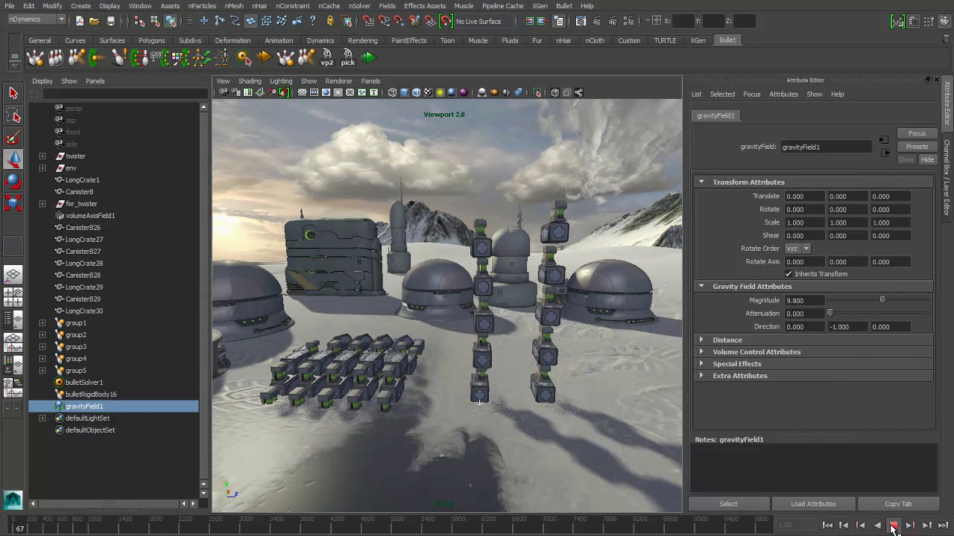
click(893, 526)
click(827, 526)
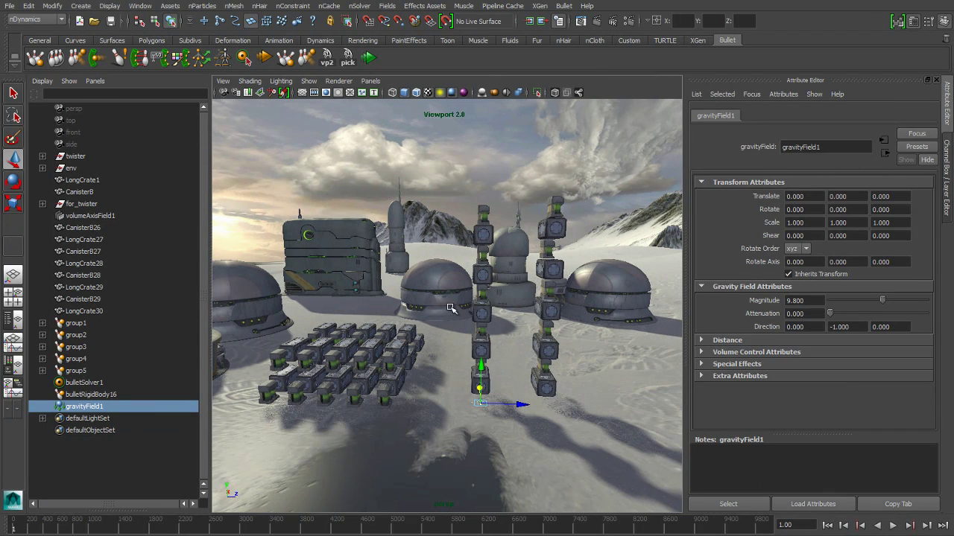
click(947, 108)
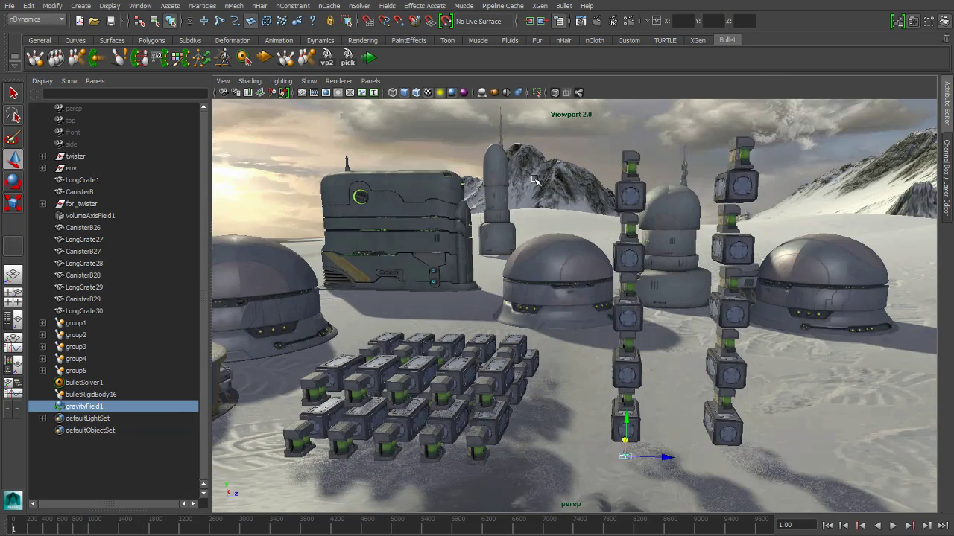
alt+middle_drag(605, 199, 603, 216)
alt+right_drag(603, 215, 575, 218)
alt+middle_drag(377, 200, 382, 201)
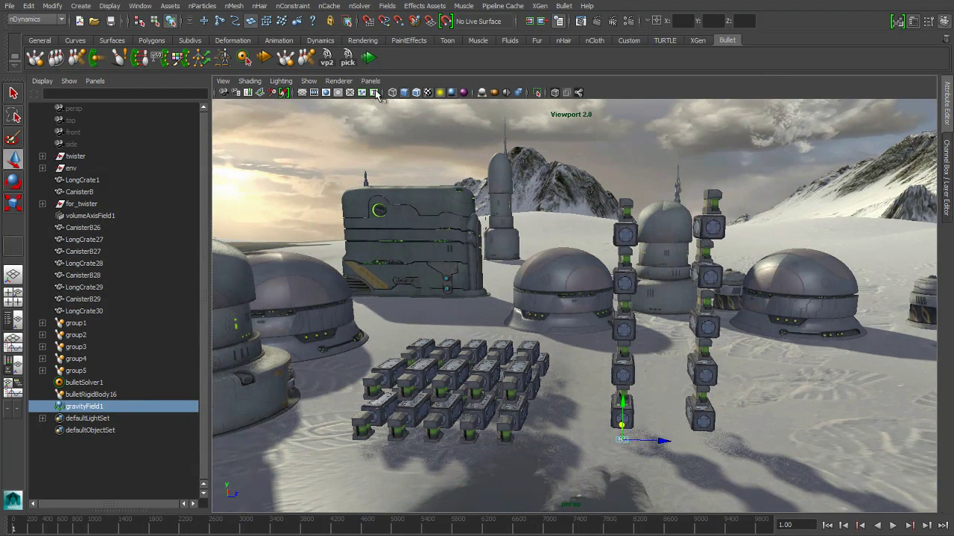
Switch the viewport out of Viewport 2.0 and examine the shape of the volume field around the stacks.
click(328, 57)
alt+middle_drag(626, 279, 565, 275)
alt+right_drag(565, 274, 491, 258)
alt+middle_drag(633, 253, 634, 275)
mouse_move(599, 262)
alt+mouse_down()
mouse_move(598, 274)
mouse_move(464, 248)
mouse_move(602, 262)
alt+mouse_up()
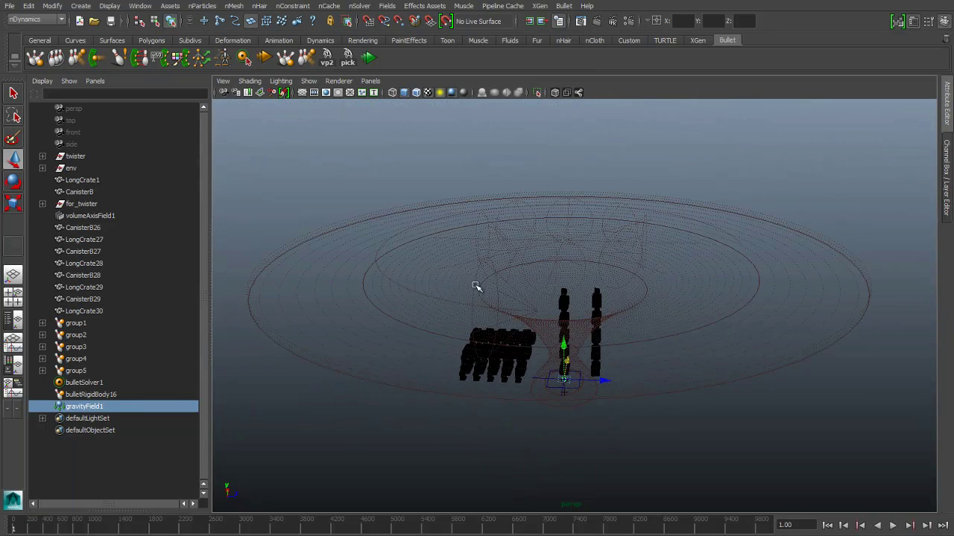
alt+drag(476, 287, 539, 198)
key(space)
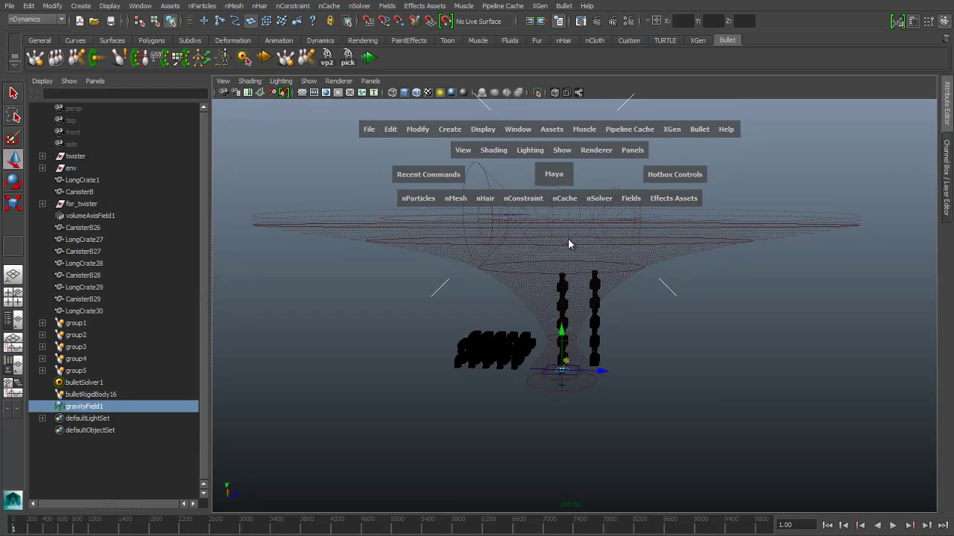
alt+drag(560, 272, 536, 287)
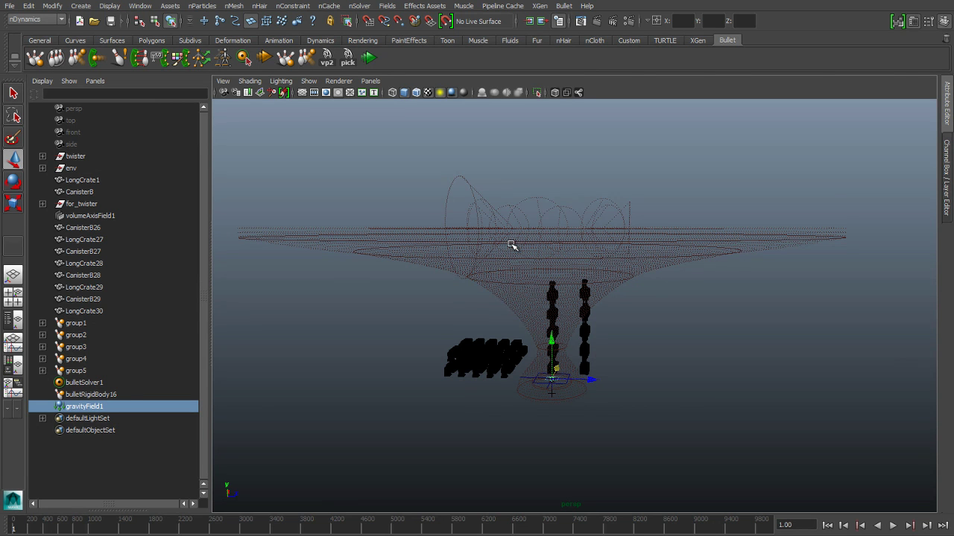
alt+drag(511, 245, 530, 261)
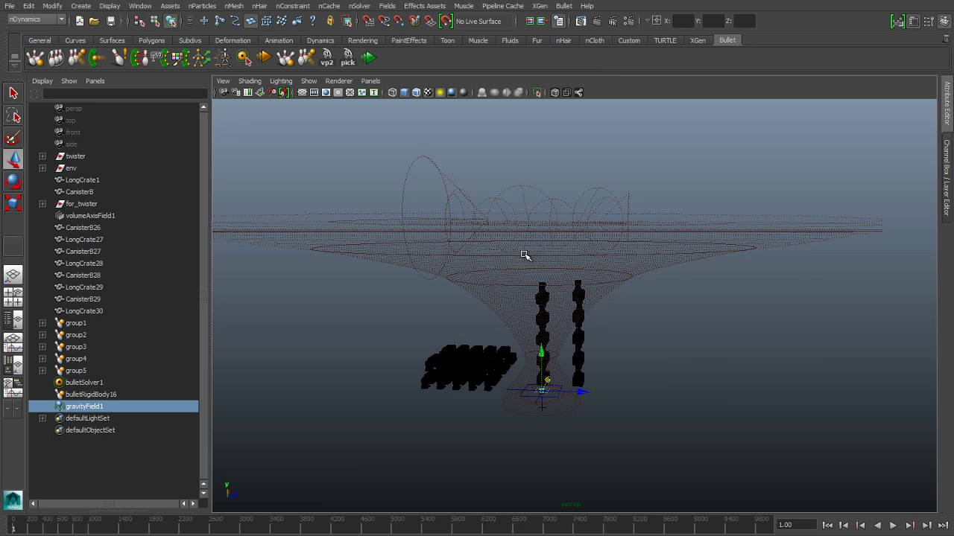
Show NURBS curves in the viewport and switch its display back to Viewport 2.0.
key(space)
click(548, 137)
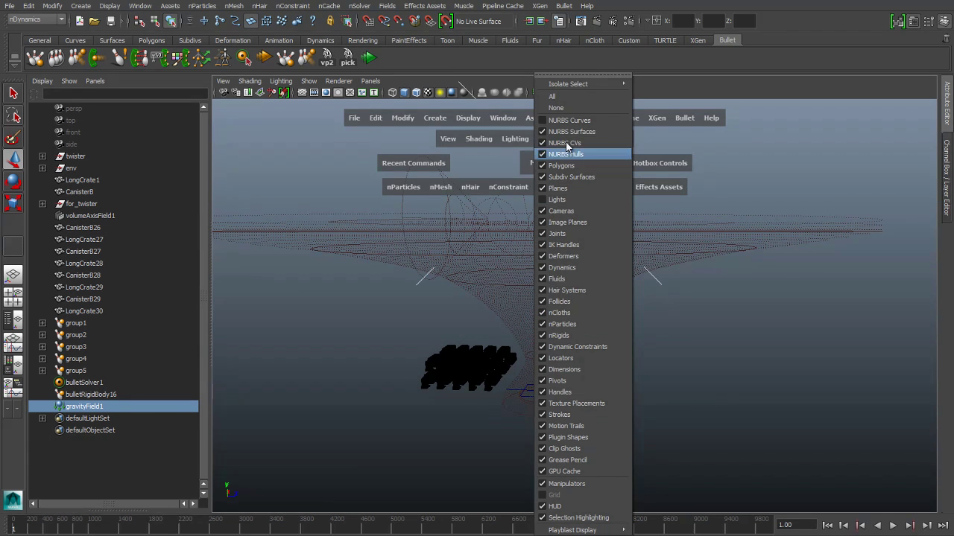
click(561, 120)
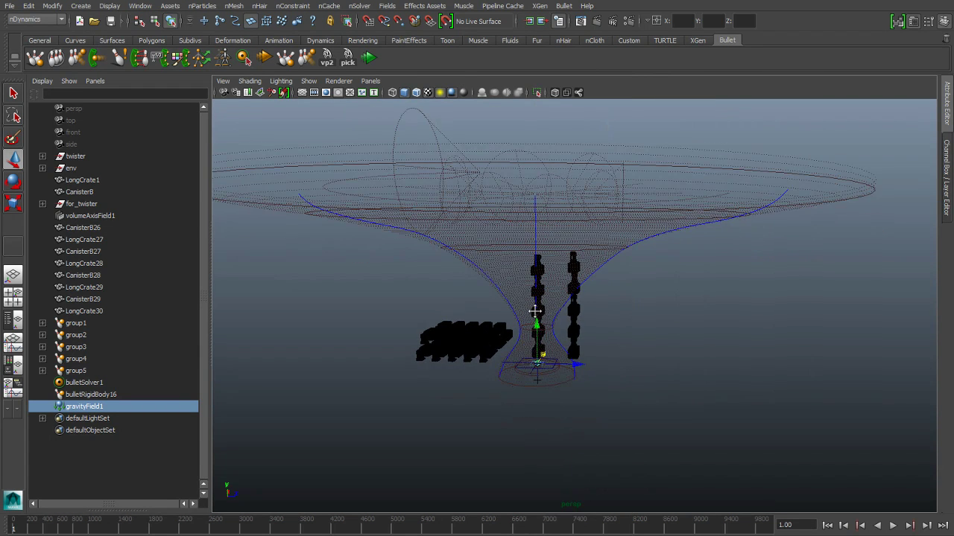
alt+middle_drag(535, 311, 532, 328)
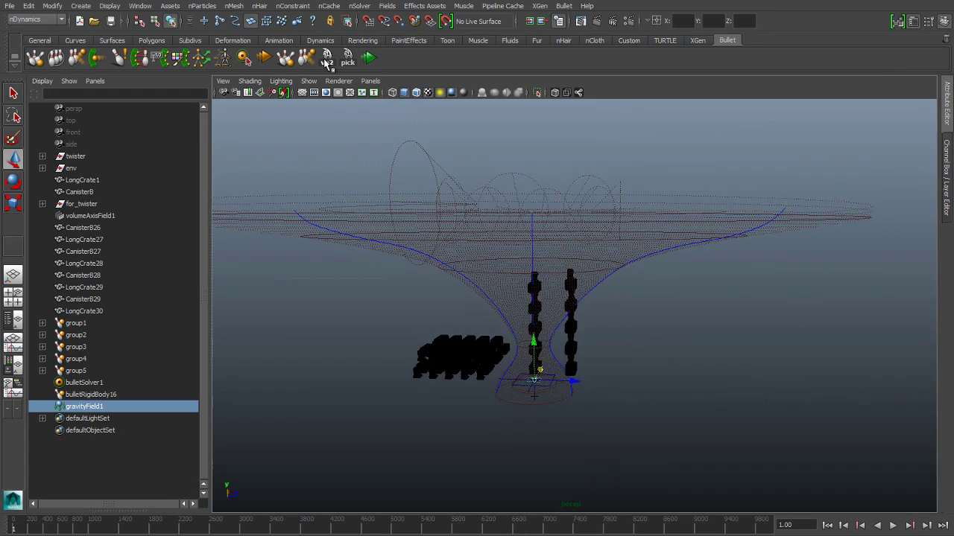
click(326, 60)
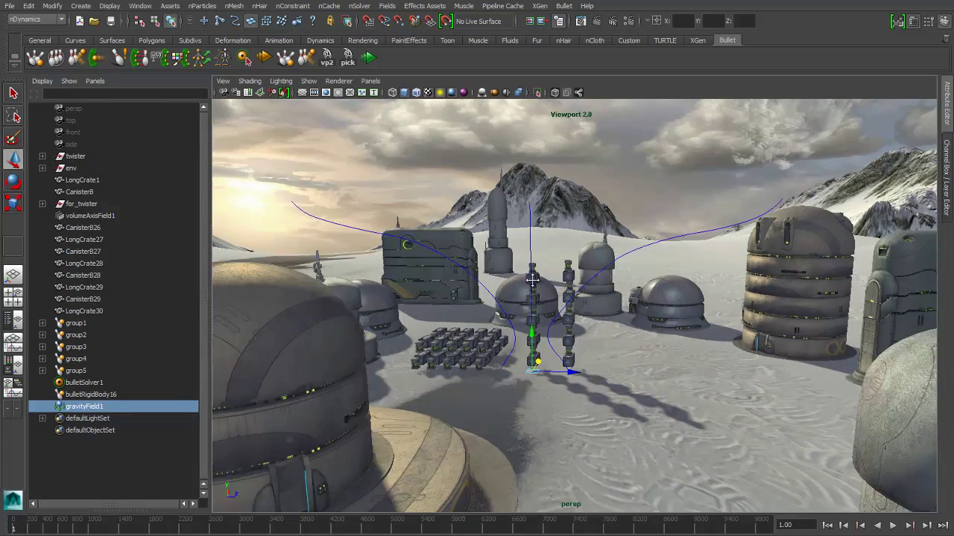
alt+right_drag(433, 145, 490, 226)
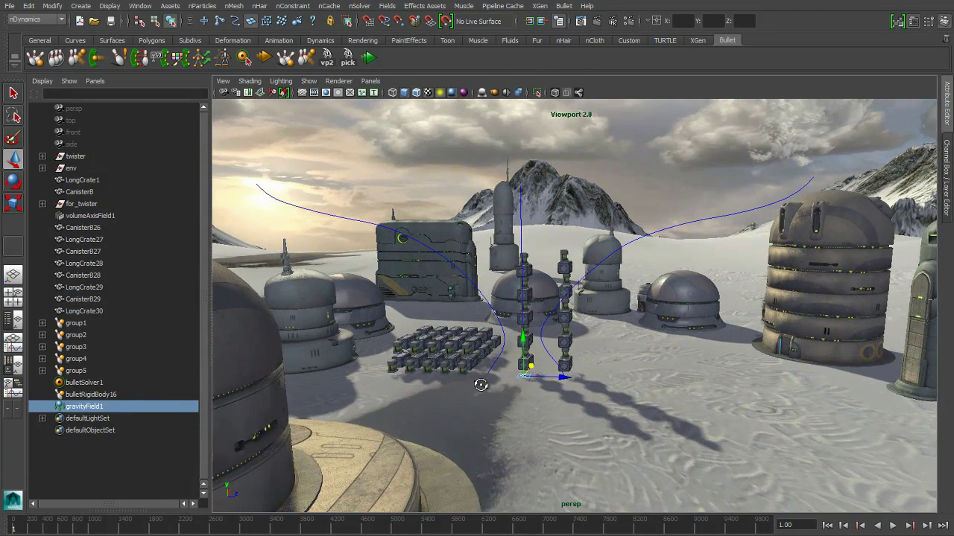
alt+drag(481, 386, 495, 408)
click(489, 415)
Make volumeAxisField1 affect all for_twister objects, the loose crate and canister stack, and group1 to group5.
alt+right_drag(442, 388, 467, 381)
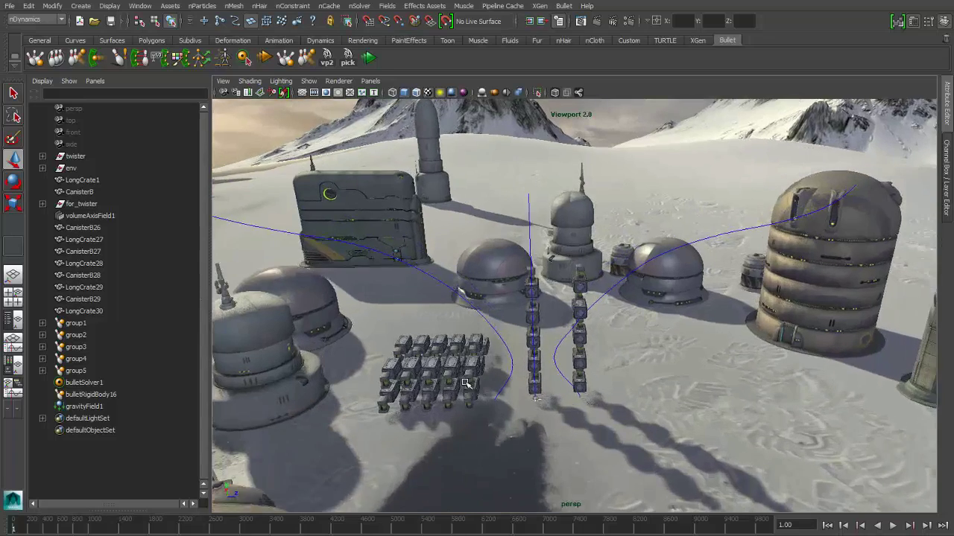
alt+middle_drag(467, 382, 493, 354)
drag(380, 280, 485, 394)
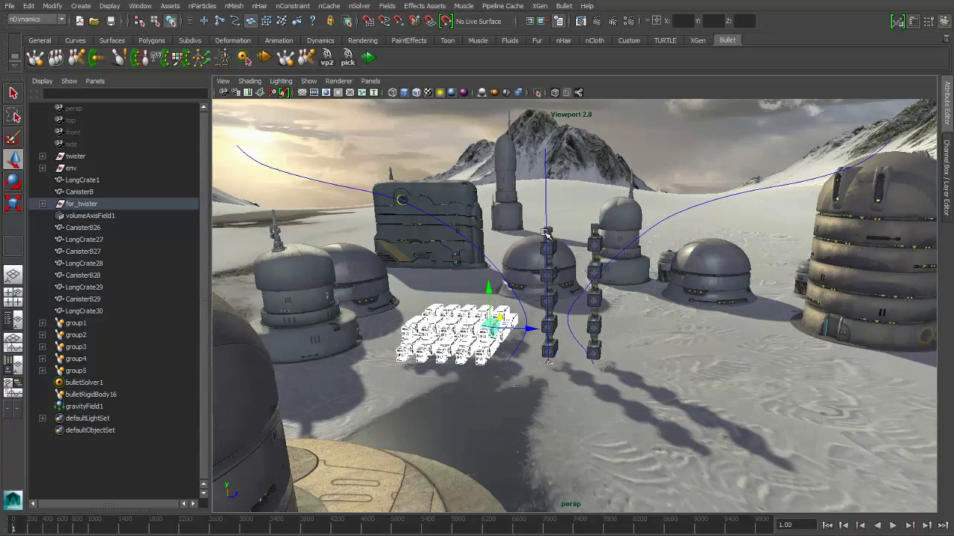
drag(546, 233, 564, 360)
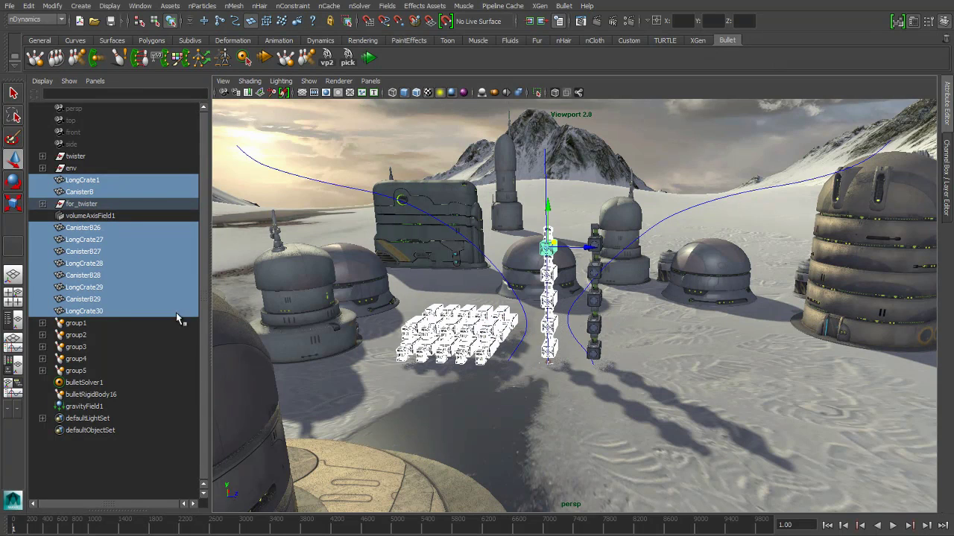
ctrl+click(84, 325)
ctrl+click(82, 336)
ctrl+click(80, 348)
ctrl+click(79, 359)
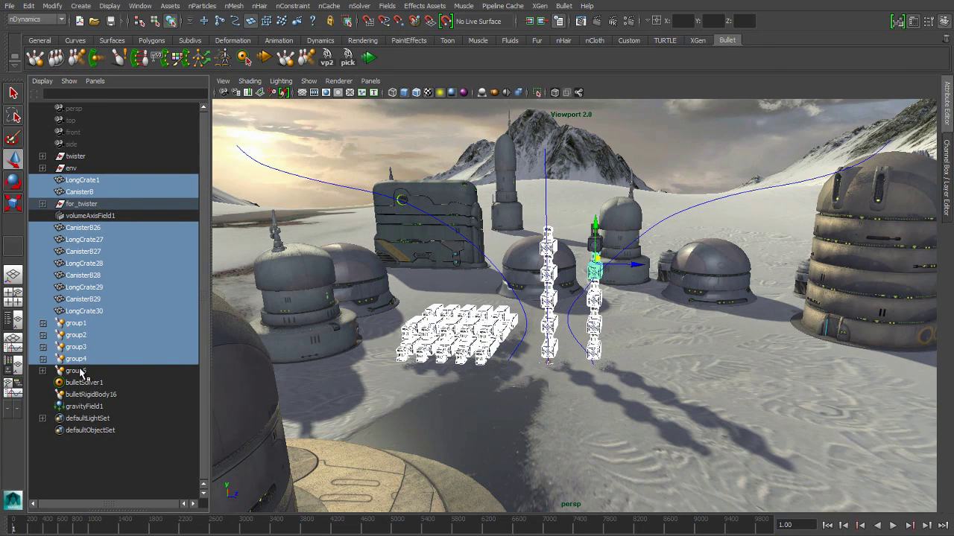
ctrl+drag(80, 369, 106, 382)
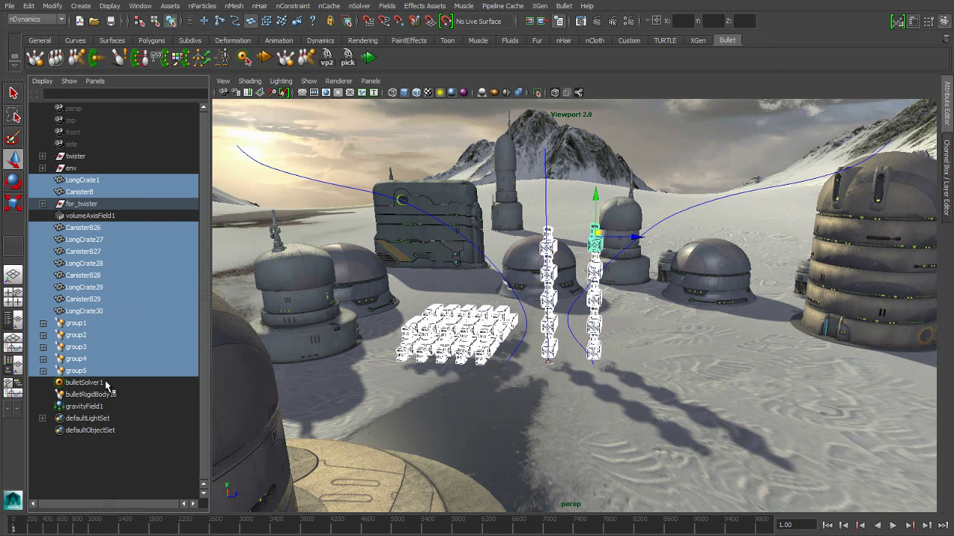
ctrl+click(106, 216)
key(space)
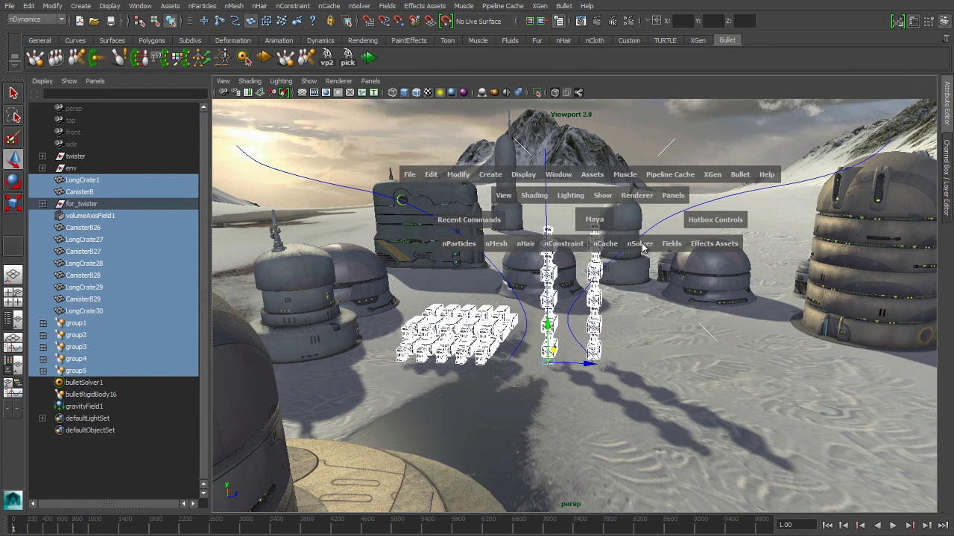
click(643, 248)
click(673, 243)
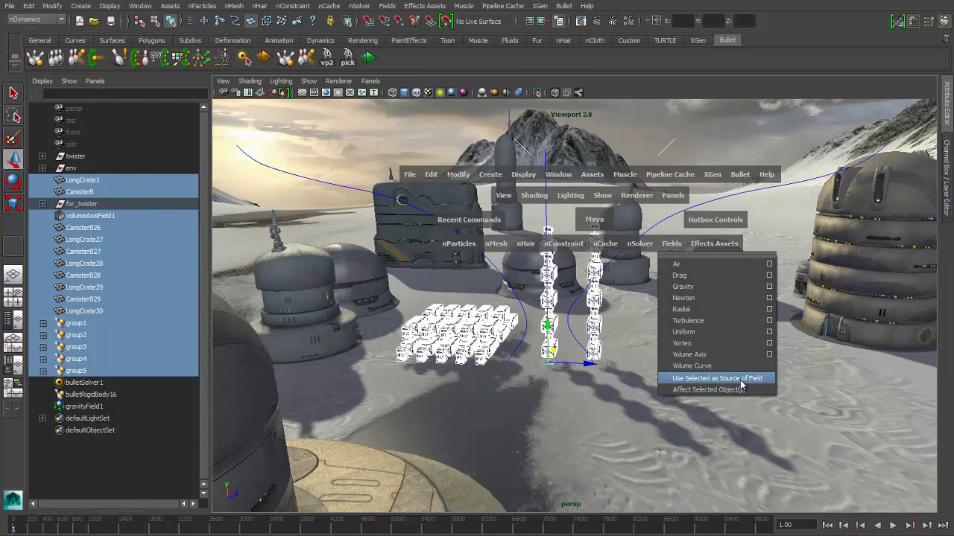
click(710, 390)
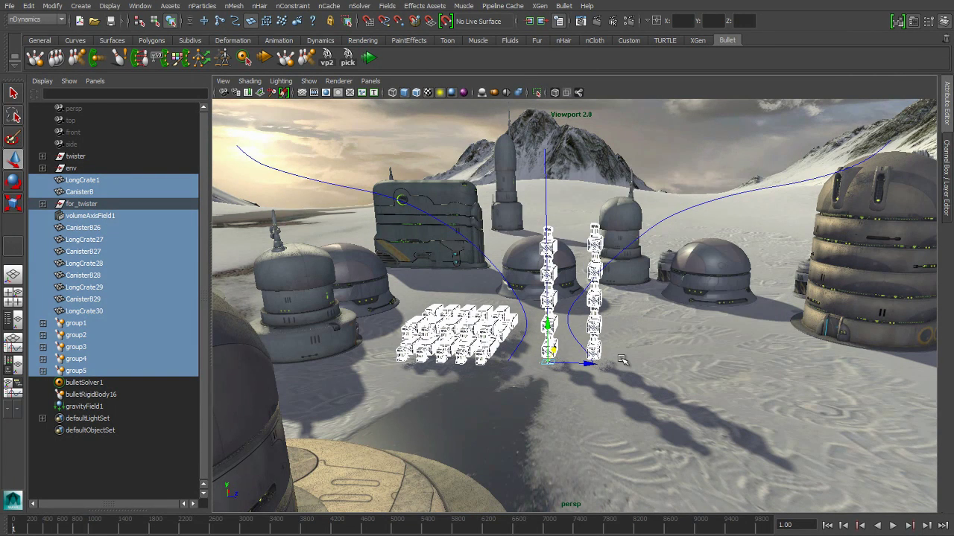
Clear the selection, play the simulation to check how the volume field affects the objects, and rewind to the start.
alt+drag(624, 362, 584, 257)
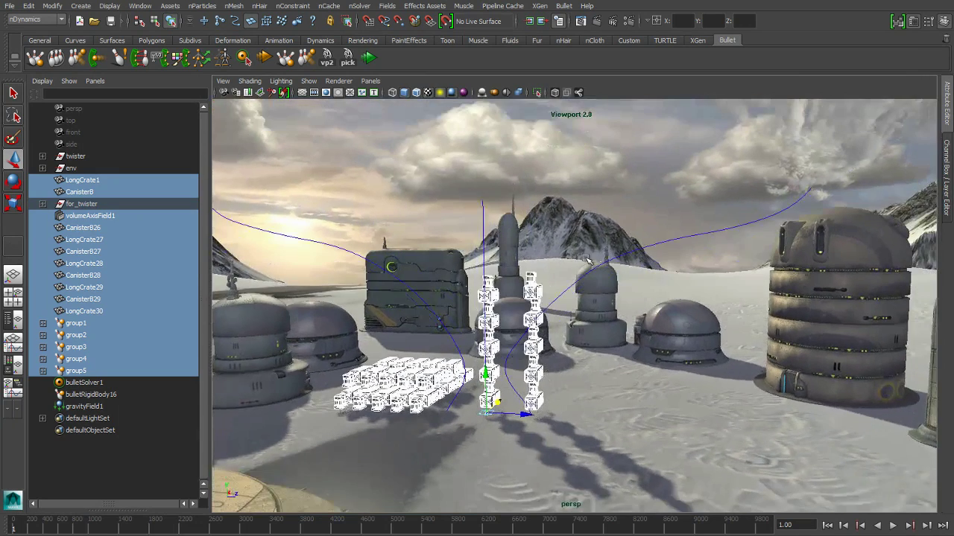
click(581, 214)
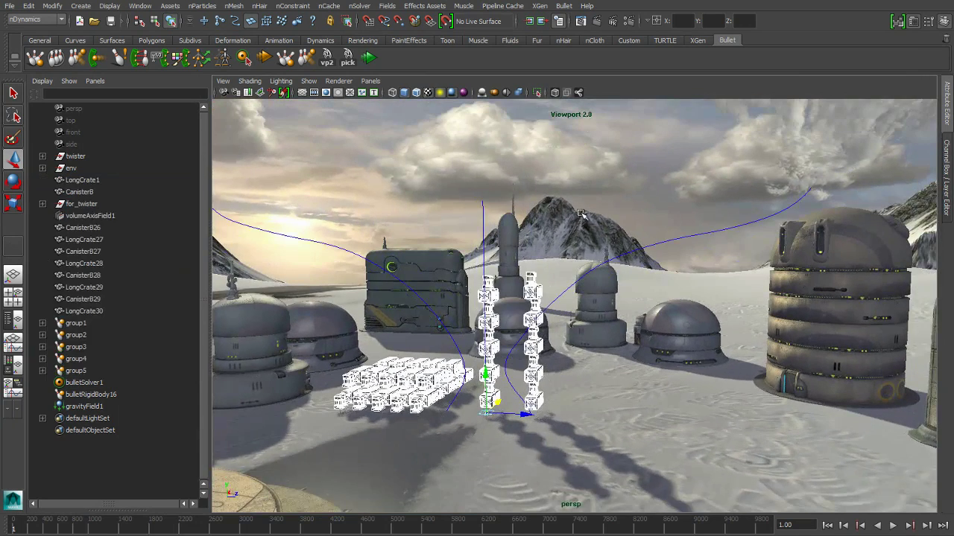
click(368, 59)
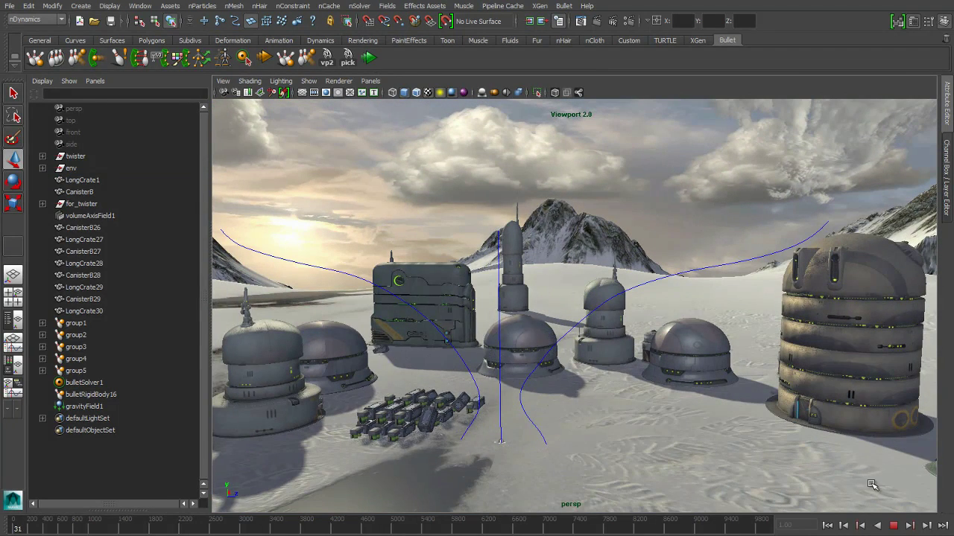
click(833, 526)
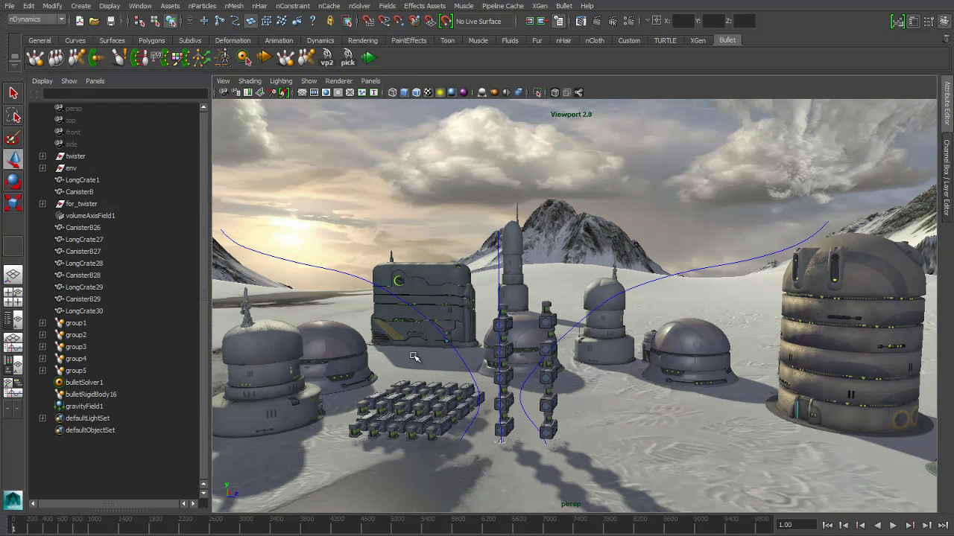
Set Linear Damping and Angular Damping to 0.1 for the for_twister objects and the loose crate and canister stack.
alt+drag(428, 408, 476, 402)
alt+drag(414, 378, 425, 369)
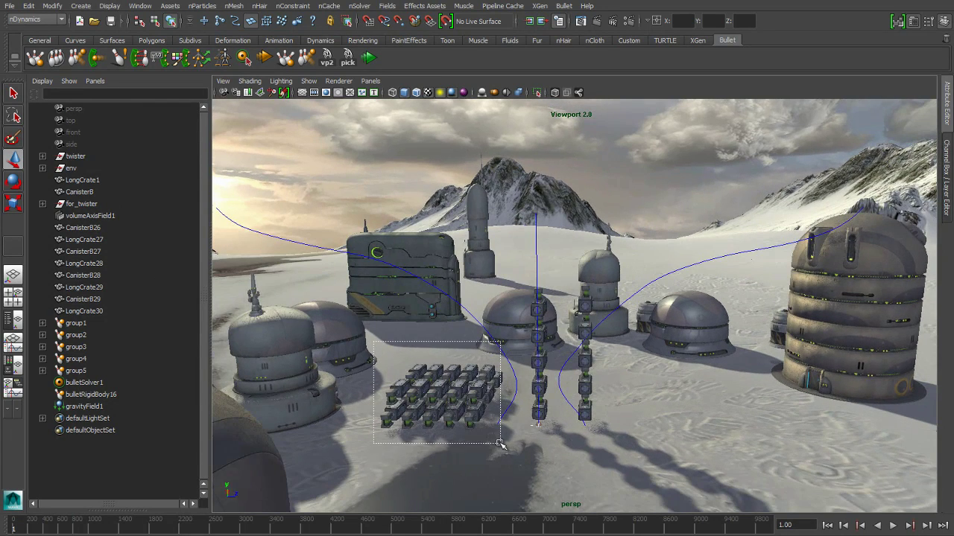
drag(499, 444, 548, 412)
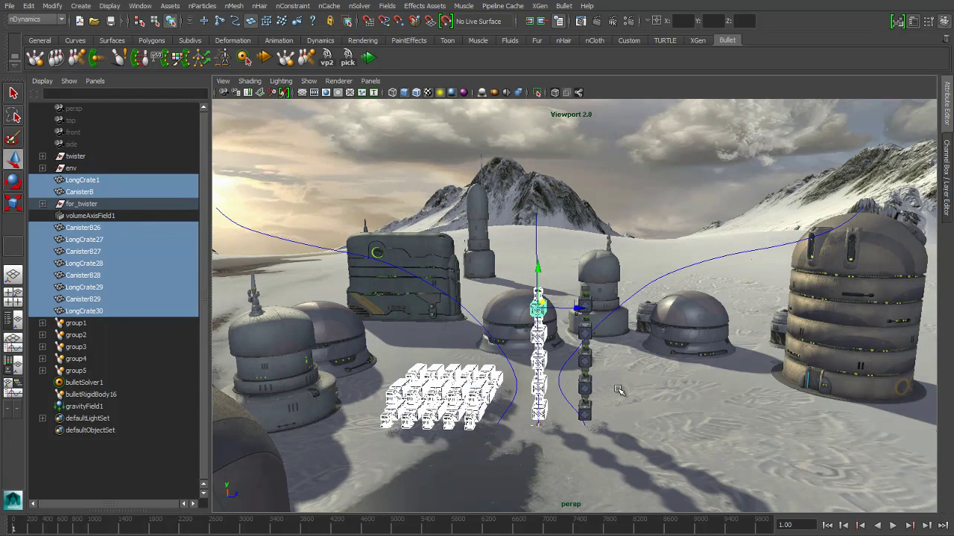
key(ctrl+a)
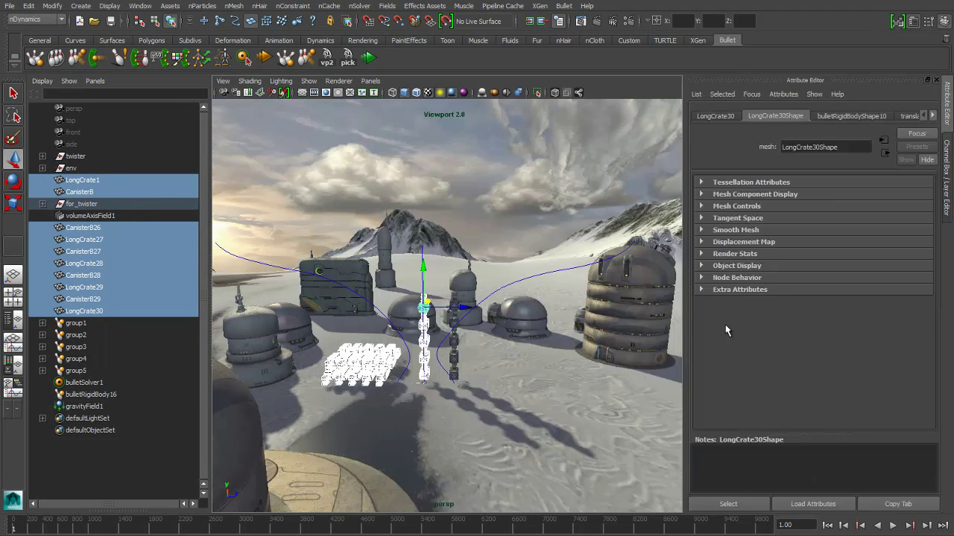
click(948, 186)
scroll(904, 276, down, 5)
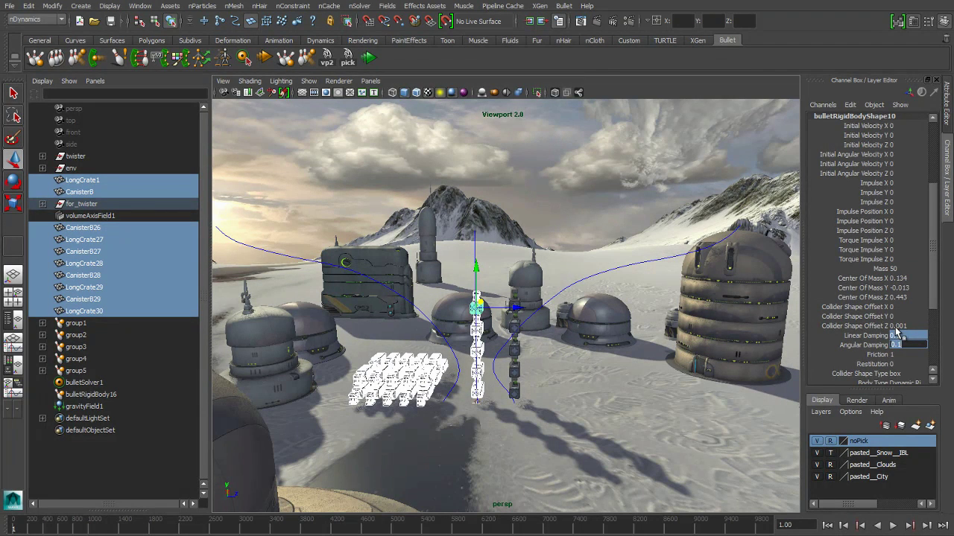
mouse_move(529, 237)
alt+mouse_down()
mouse_move(534, 243)
mouse_move(525, 242)
alt+mouse_up()
click(544, 241)
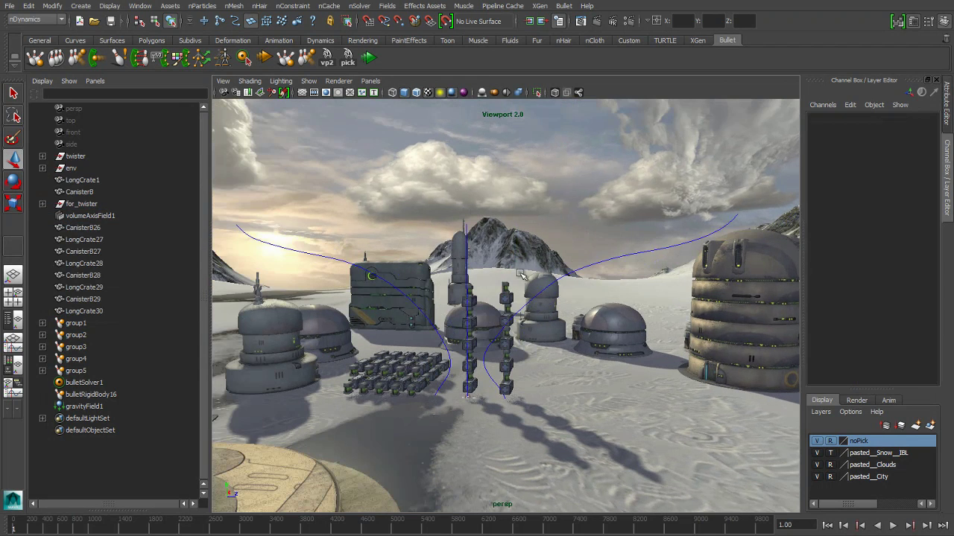
Set the rigid body Mass of group1 to group5 to 100.
drag(74, 325, 85, 370)
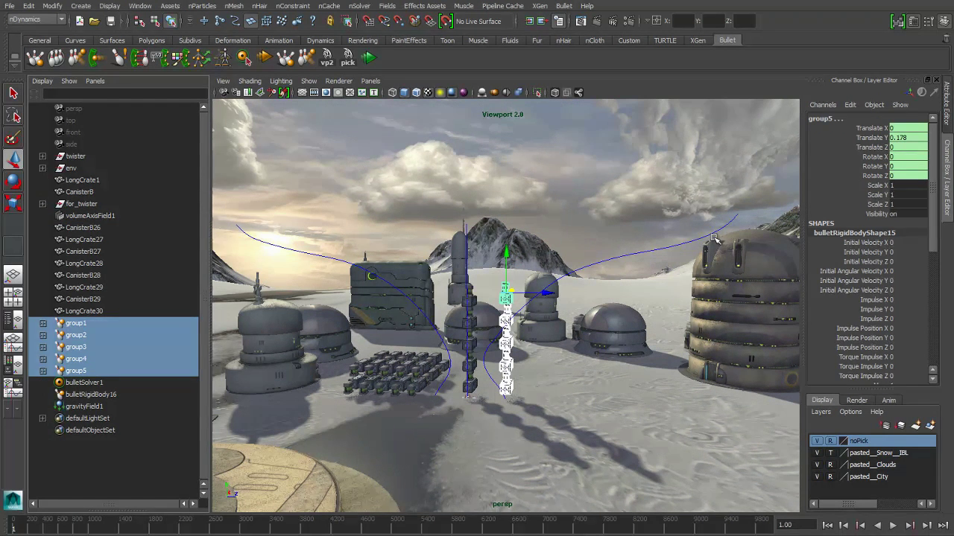
drag(932, 243, 933, 288)
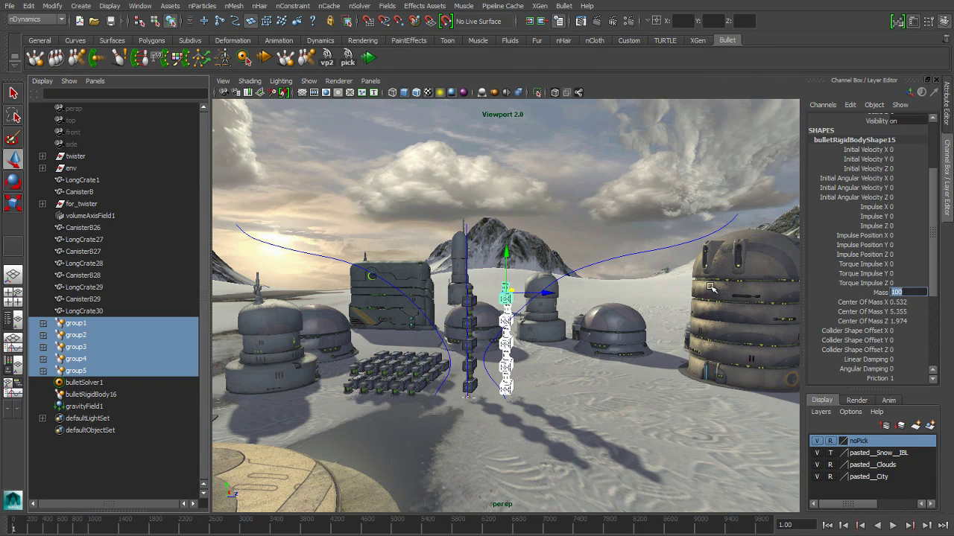
click(651, 294)
alt+drag(574, 290, 546, 286)
alt+right_drag(565, 277, 593, 293)
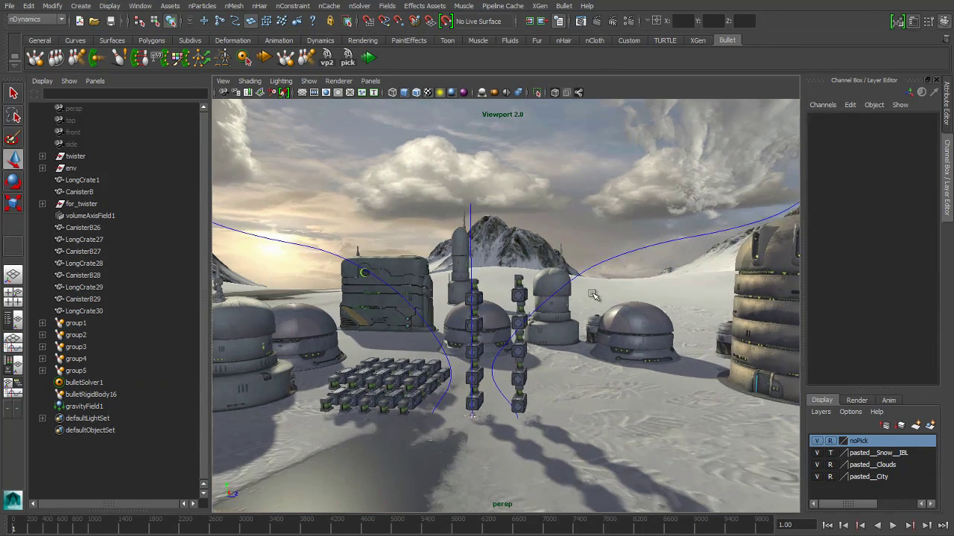
Hide the Channel Box and the Outliner so the perspective view fills the workspace.
click(950, 190)
key(space)
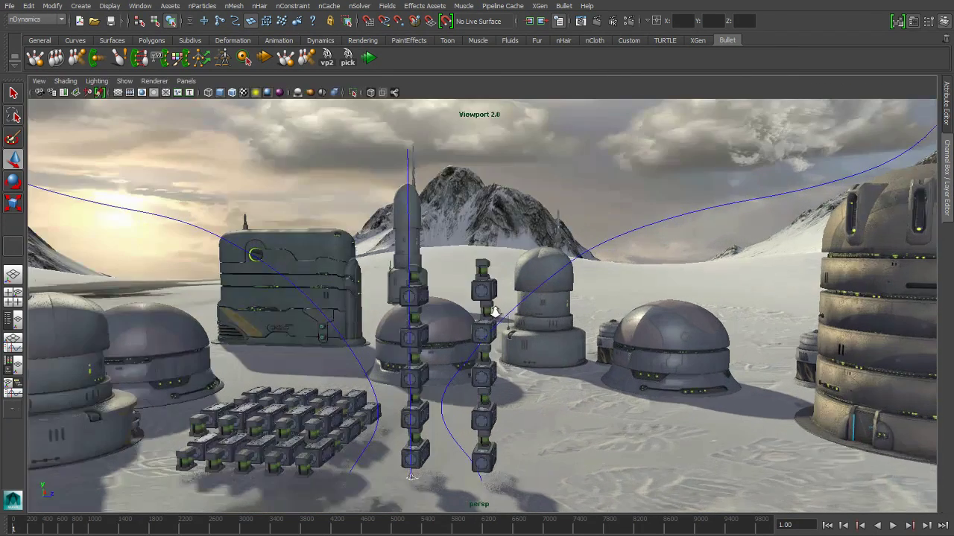
alt+right_drag(494, 312, 389, 313)
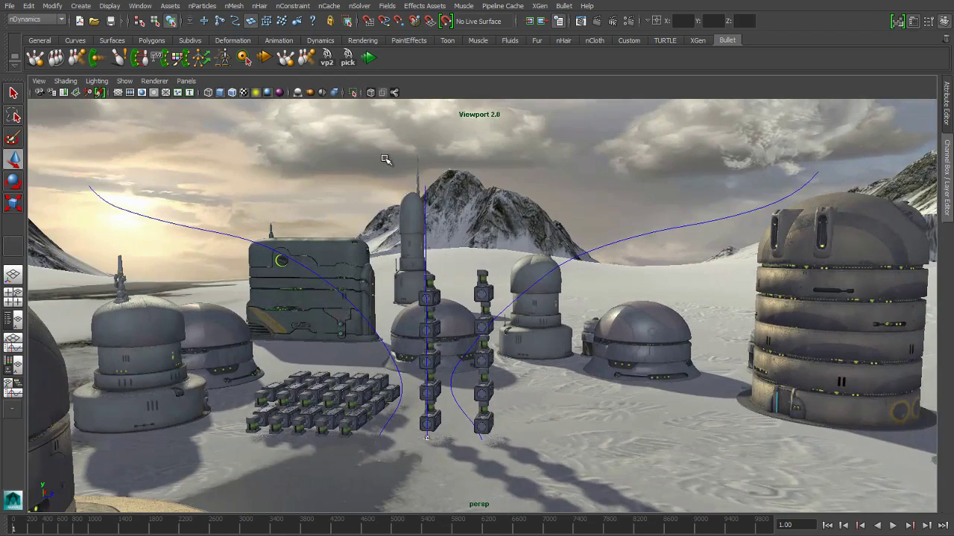
Select the volume axis field, start interactive playback, and move the field across the ground through the crate and canister stacks.
click(347, 63)
alt+drag(430, 263, 419, 273)
alt+middle_drag(419, 273, 454, 290)
alt+drag(454, 290, 450, 291)
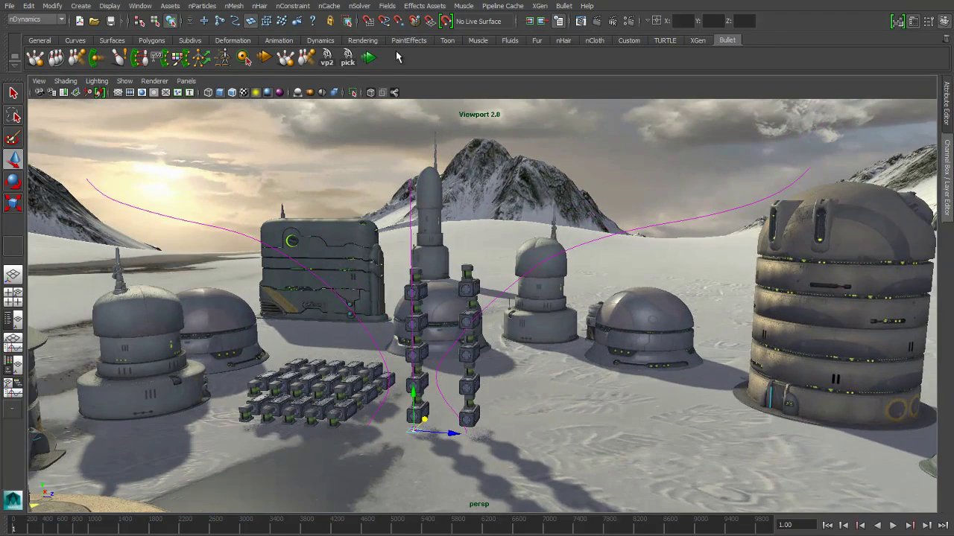
click(368, 59)
alt+drag(454, 246, 454, 276)
drag(435, 394, 519, 412)
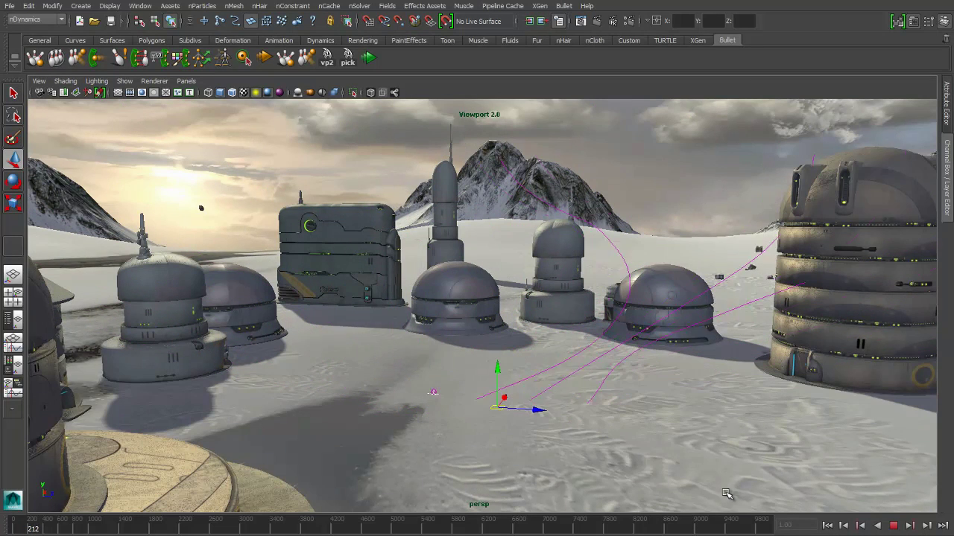
Restart the simulation from the first frame, move the volume field through the crates again, and view the flying debris from another angle.
click(828, 526)
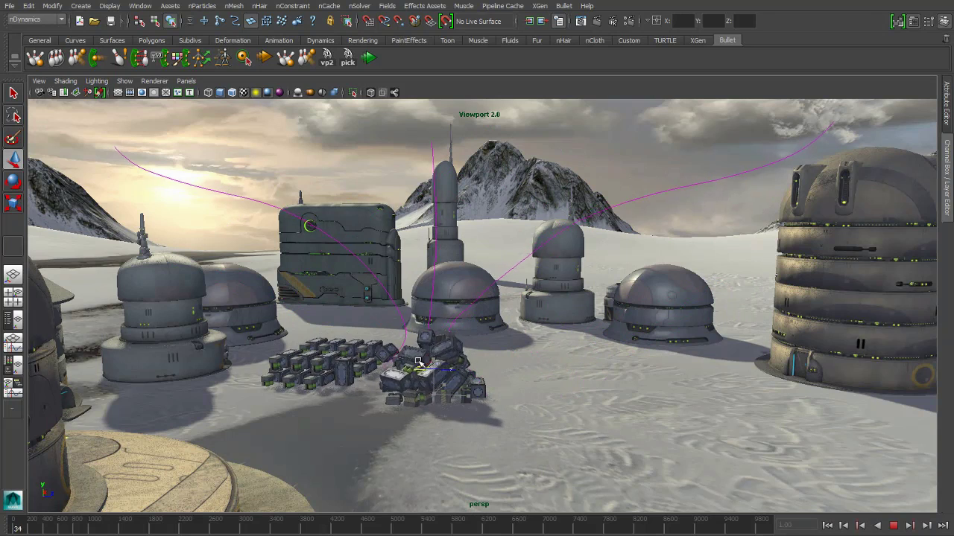
drag(435, 383, 487, 414)
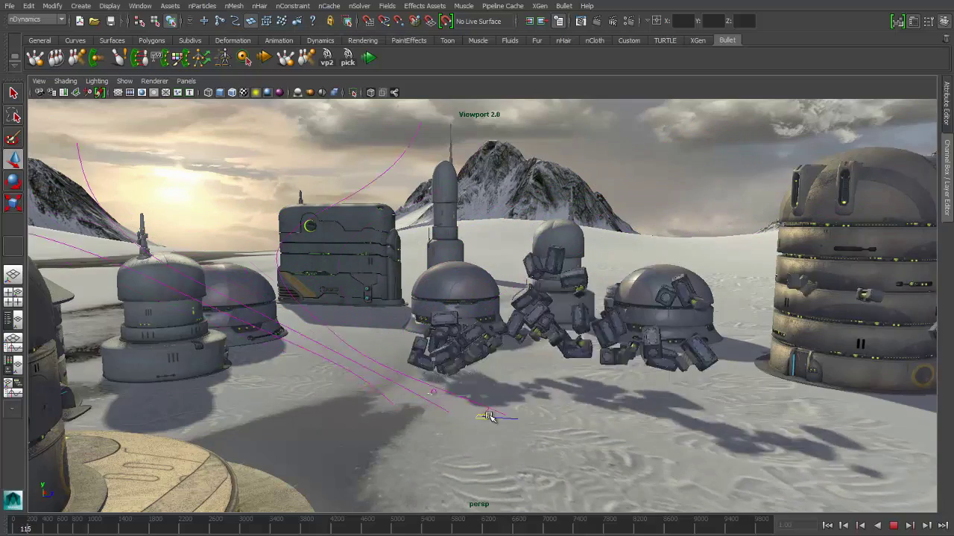
alt+right_drag(627, 380, 547, 379)
alt+drag(546, 379, 519, 385)
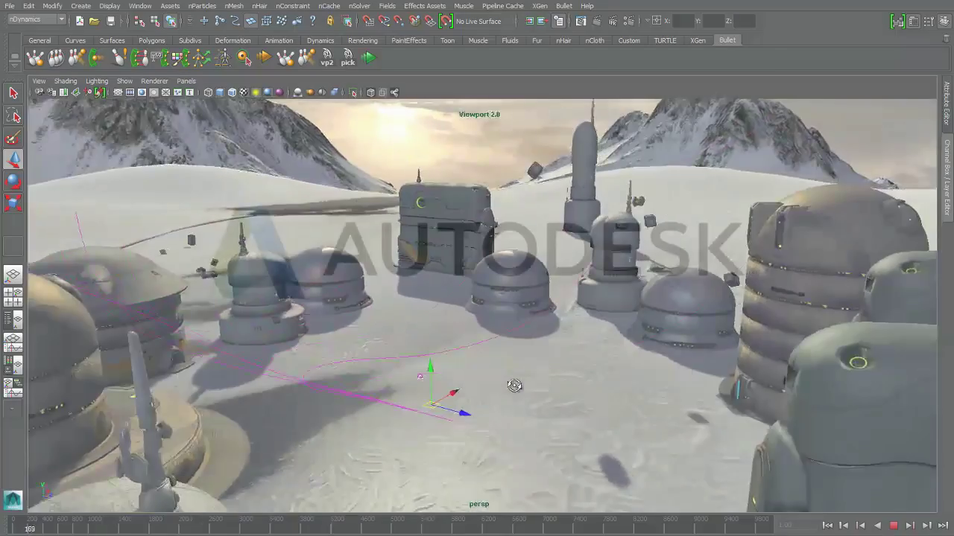